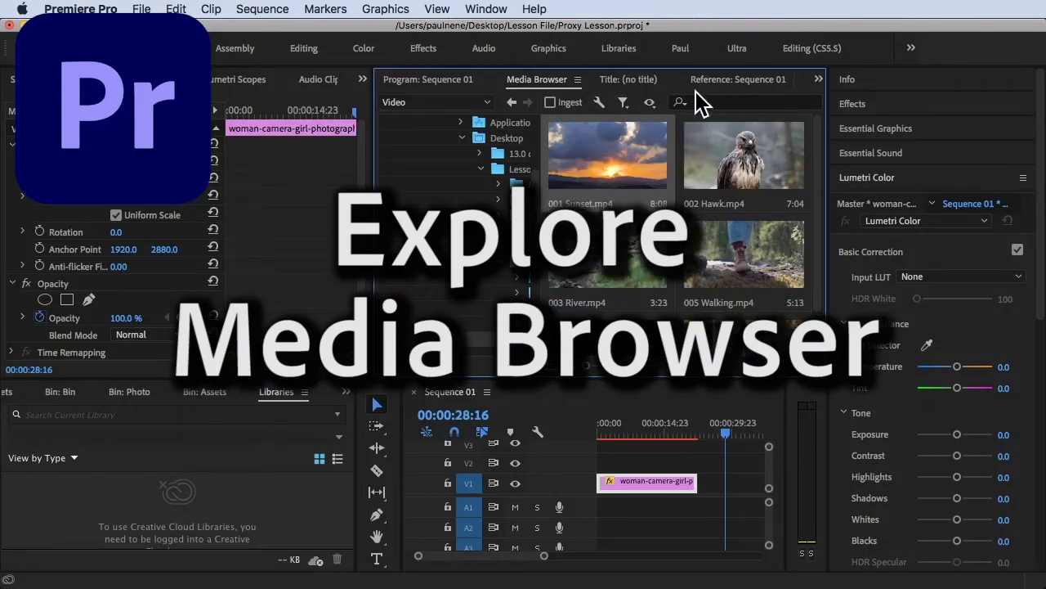
- Switch the lower-left panel group to the Media Browser, showing Favorites, Local Drives and Network Drives
click(693, 102)
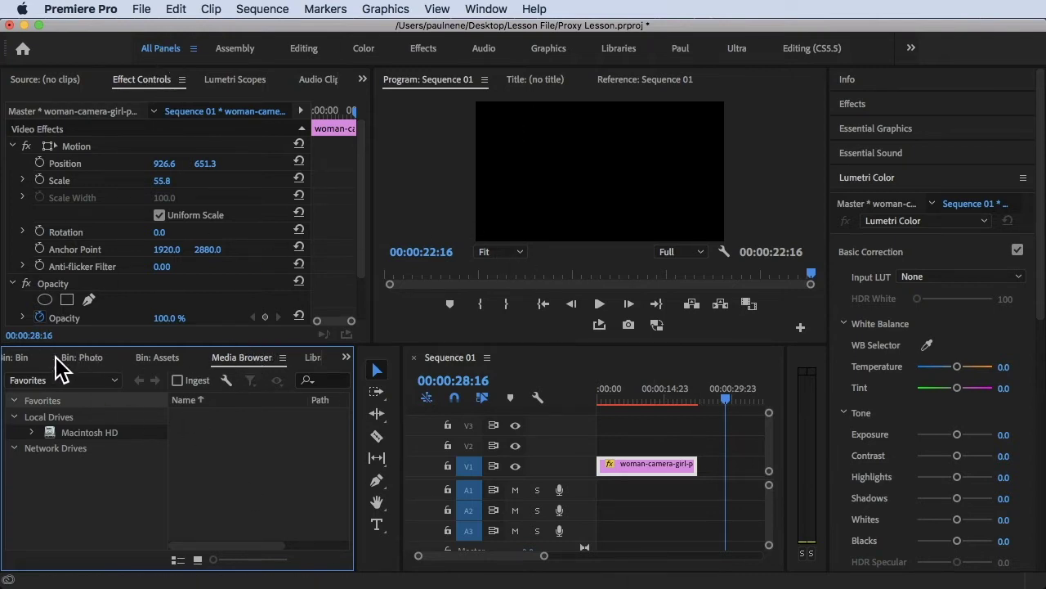
click(346, 358)
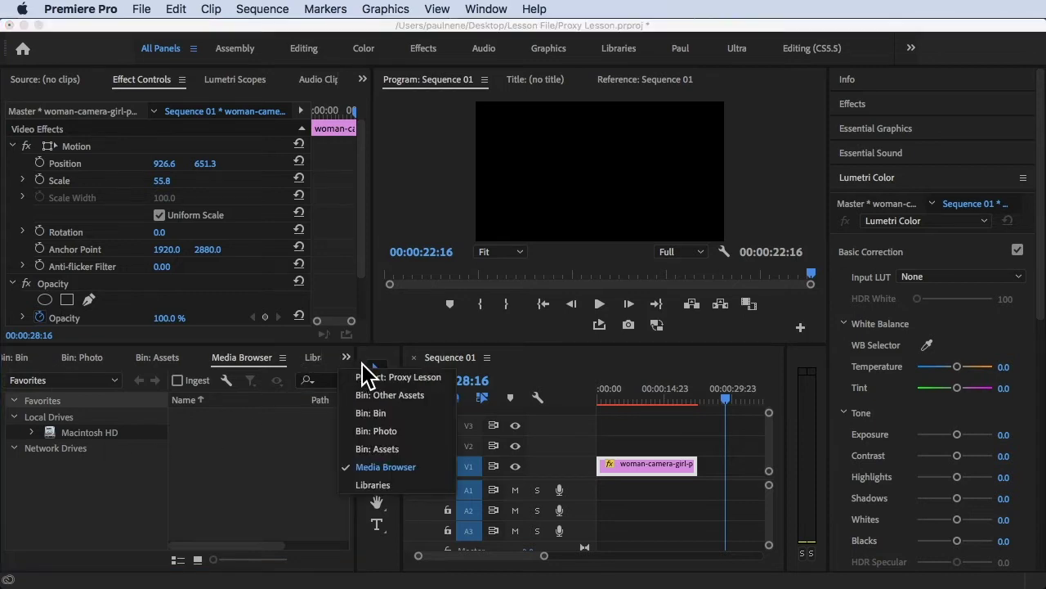
click(347, 360)
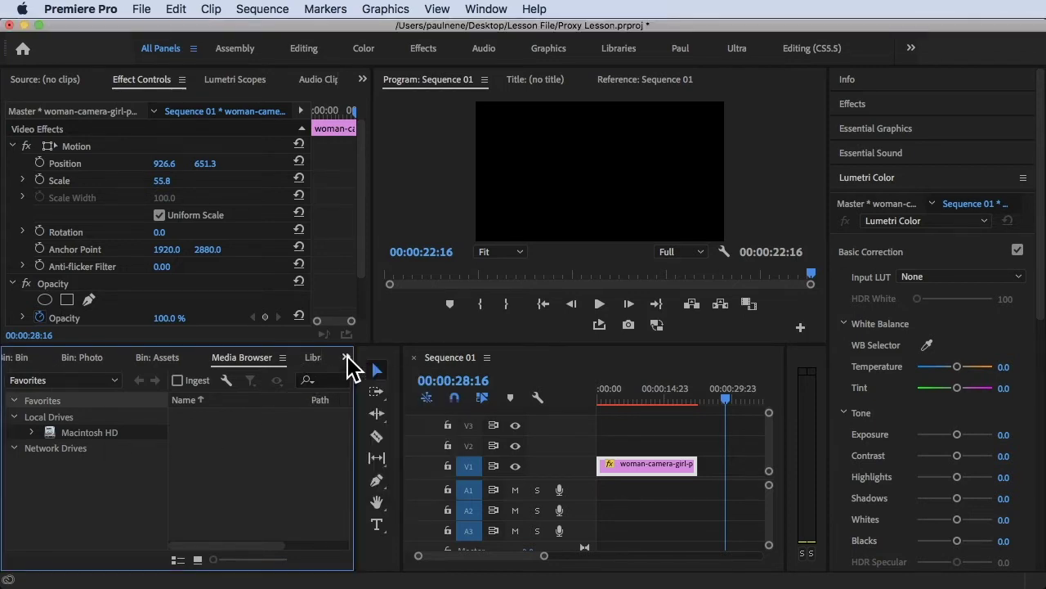
click(346, 358)
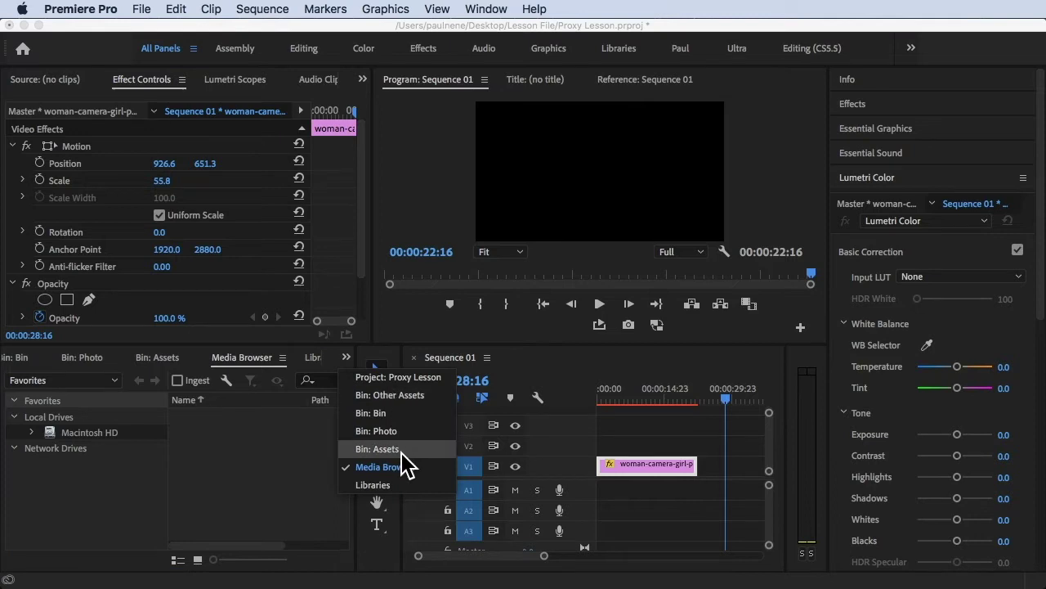
click(401, 467)
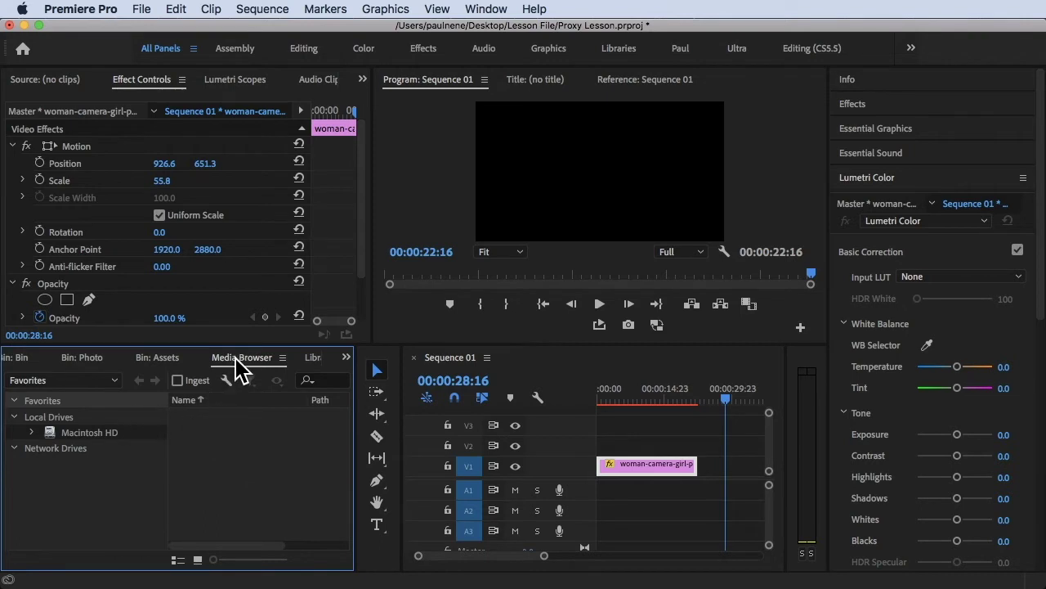
- Dock the Media Browser with the Program monitor, heighten the upper panels, and widen the Effect Controls mini-timeline
drag(235, 360, 244, 232)
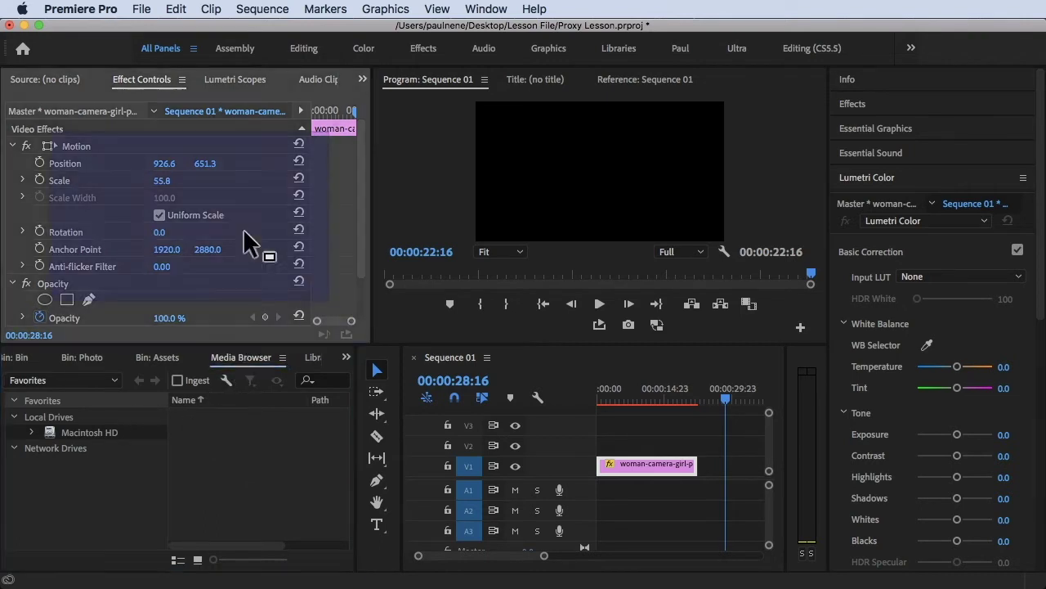
drag(266, 128, 507, 80)
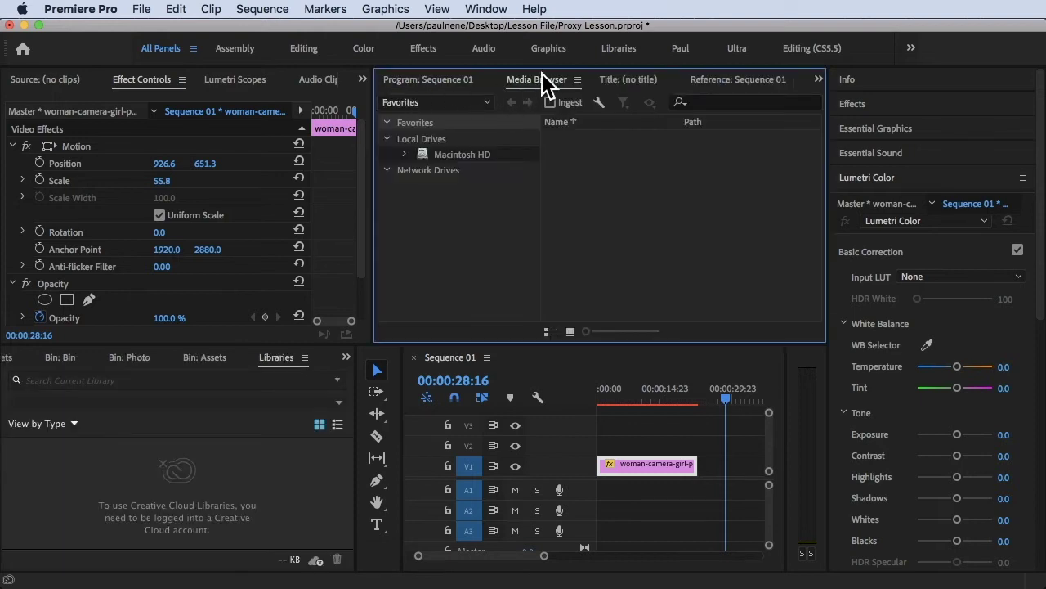
drag(516, 344, 513, 377)
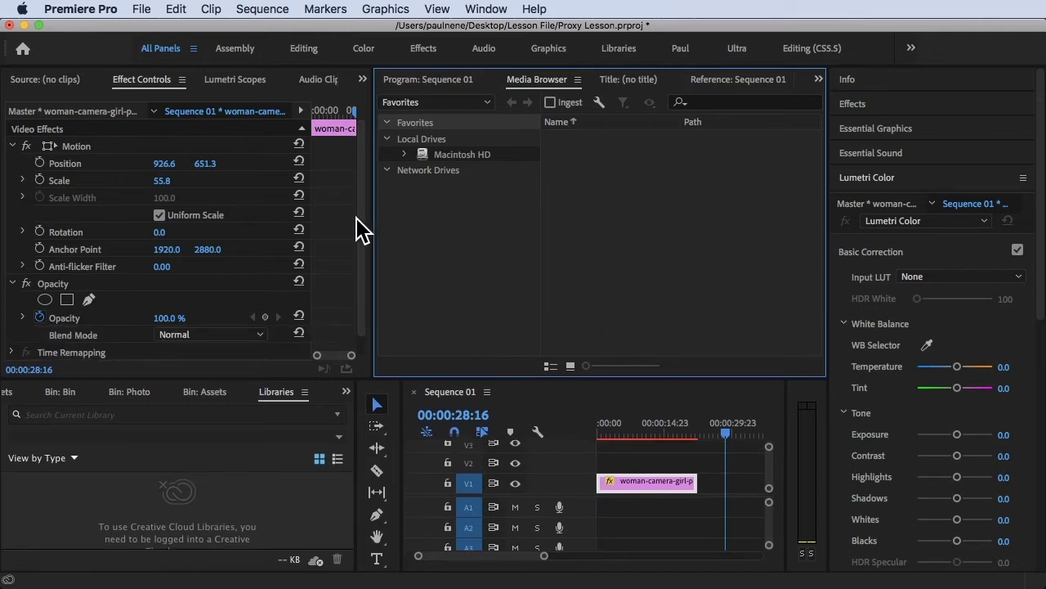
drag(312, 231, 227, 218)
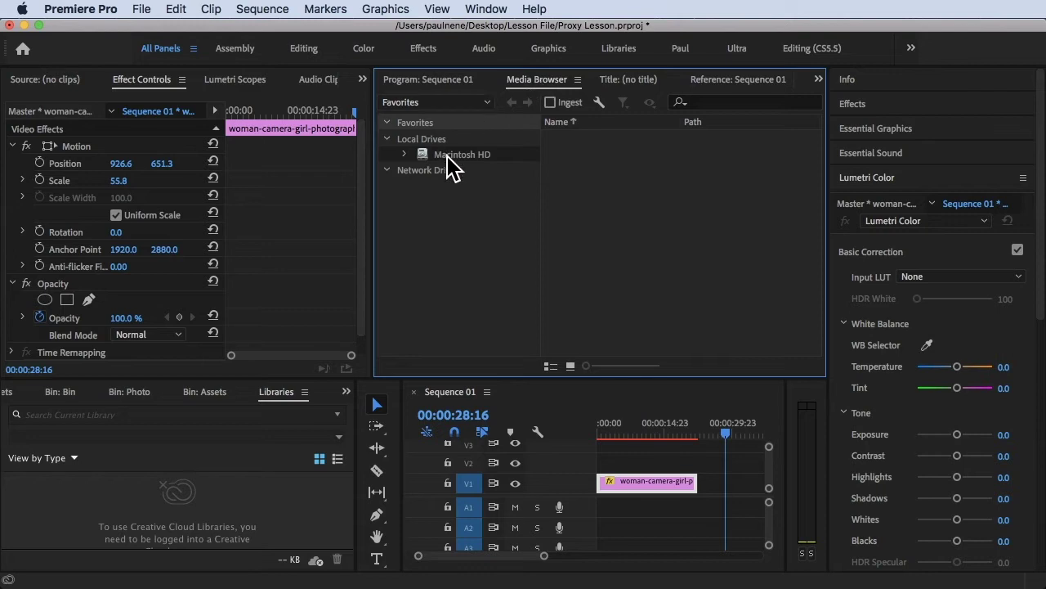
- Expand Macintosh HD to list its folders, then check the Media Browser entry in the Window menu
click(406, 155)
click(441, 156)
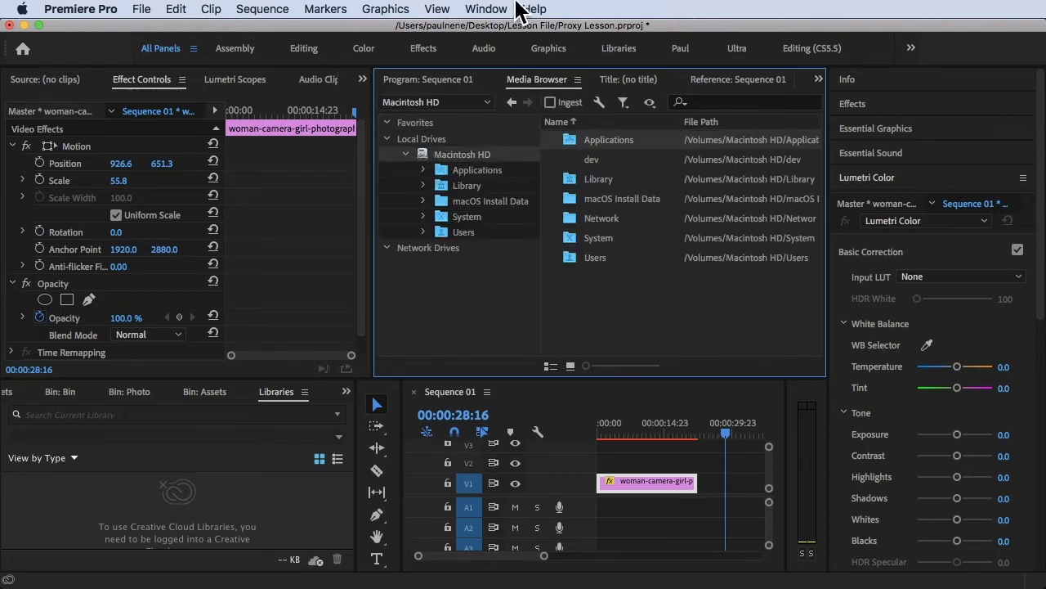
click(487, 9)
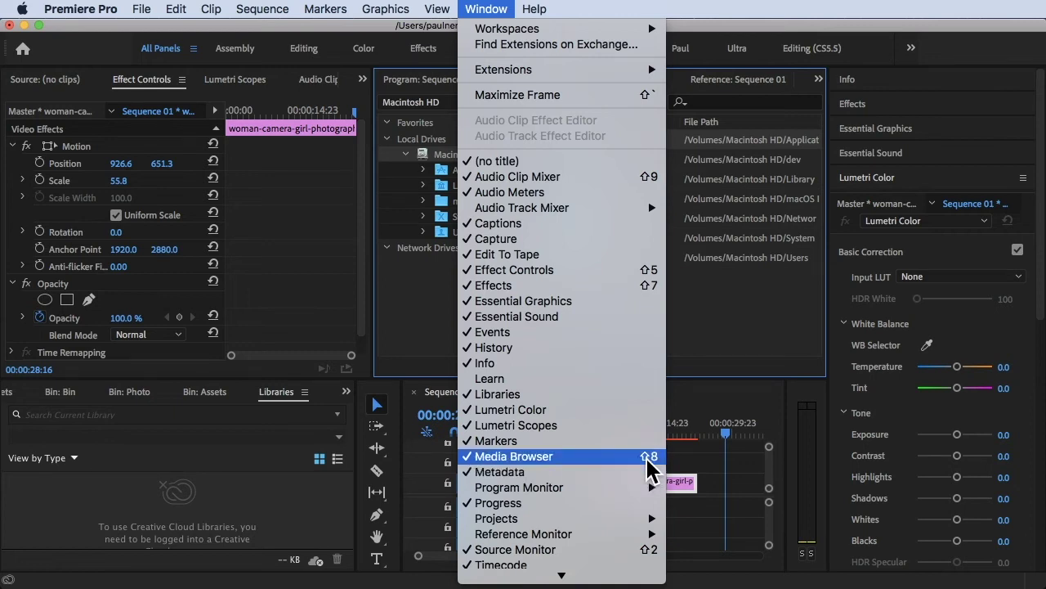
click(760, 353)
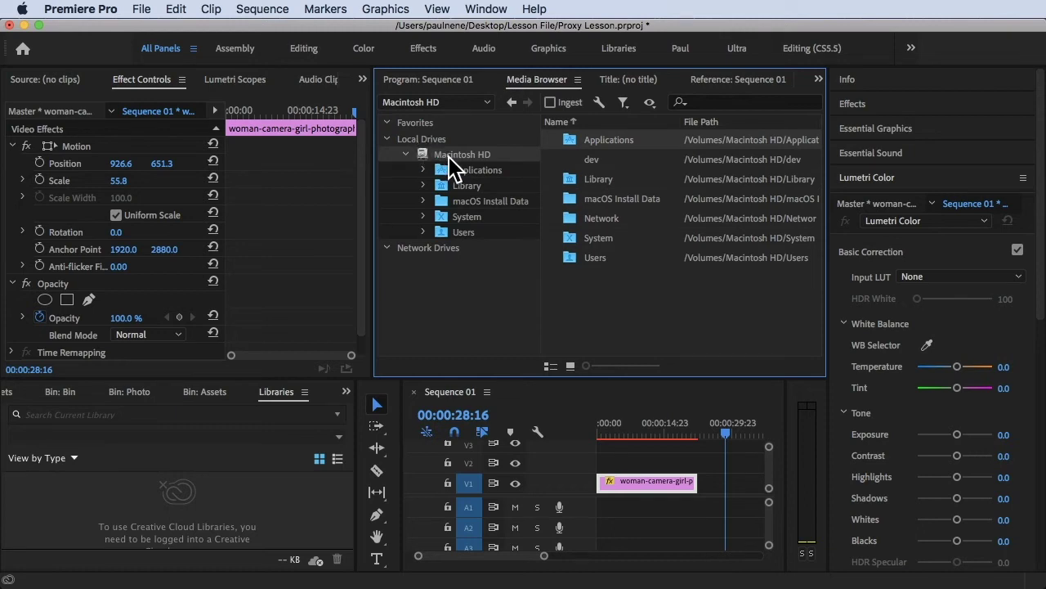
- Navigate Users > home folder > Desktop > Lesson File > Assets > Video to list clips 001–007
click(464, 232)
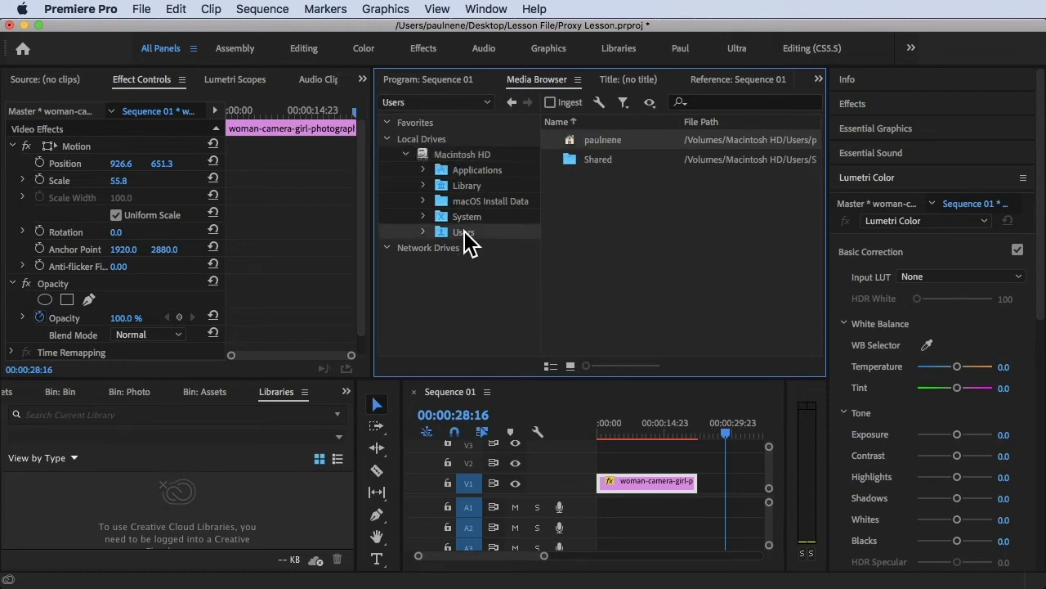
double_click(602, 142)
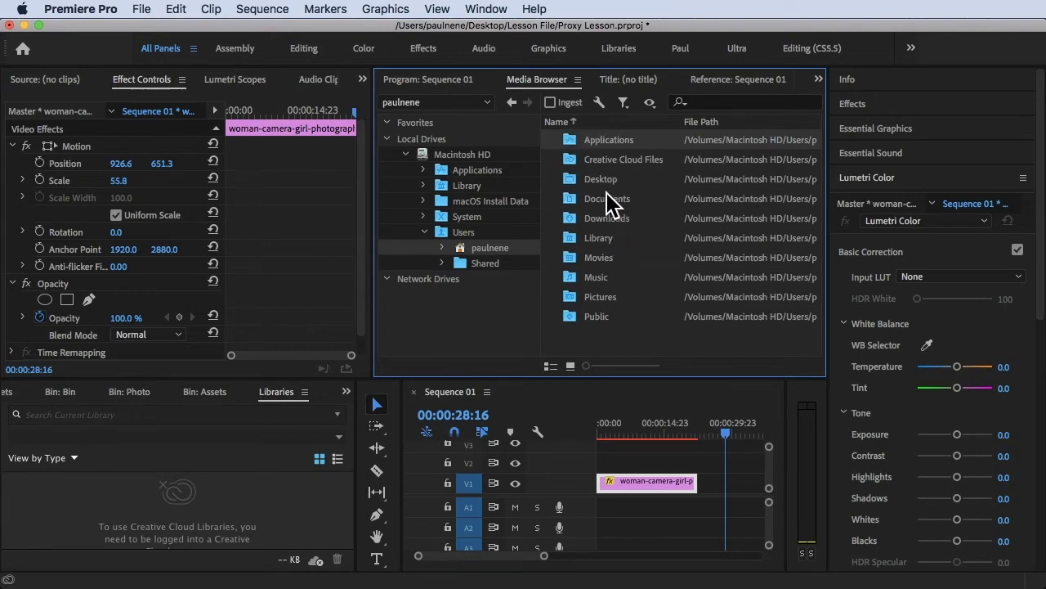
double_click(605, 182)
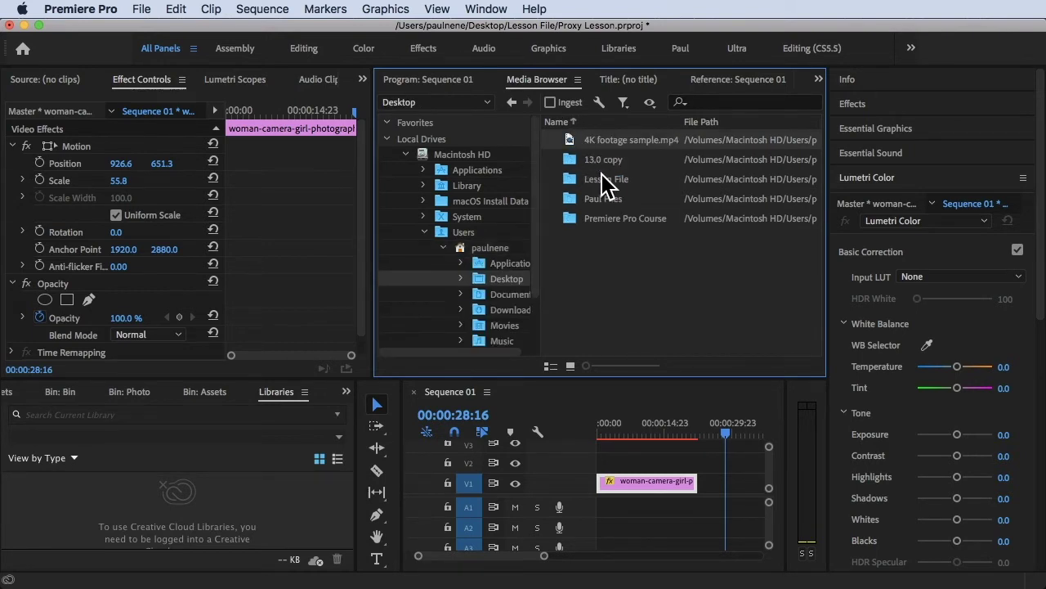
double_click(602, 178)
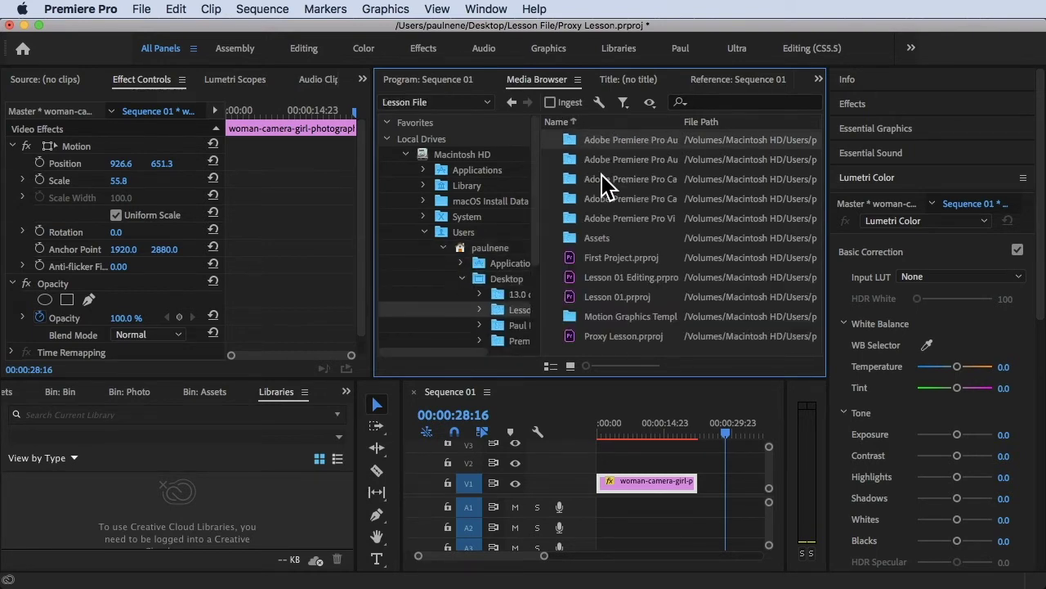
double_click(605, 237)
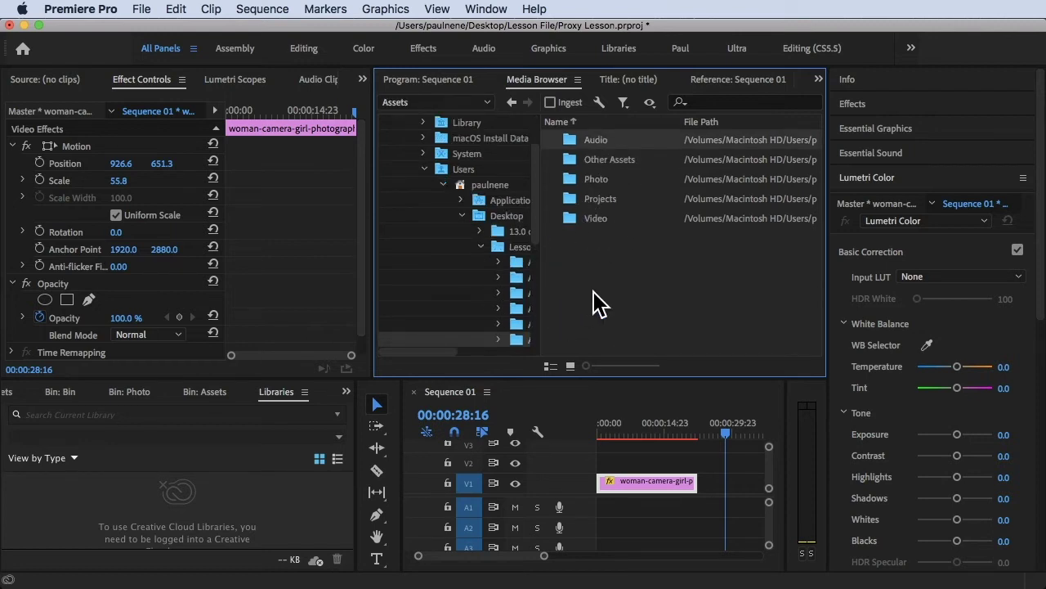
double_click(602, 219)
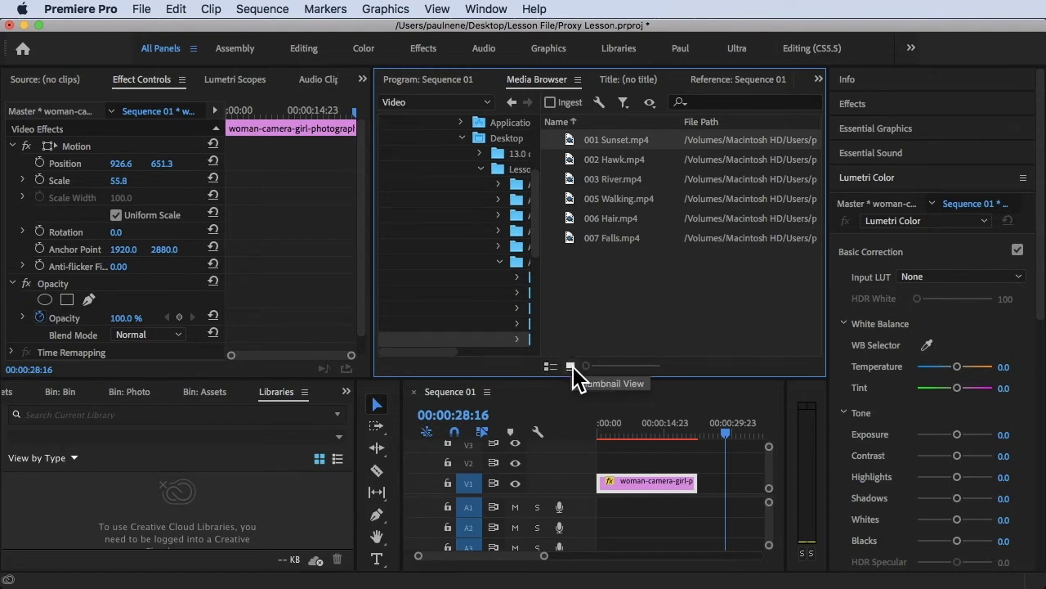
- Switch the Media Browser to Thumbnail View and scroll through the video clip thumbnails
click(572, 366)
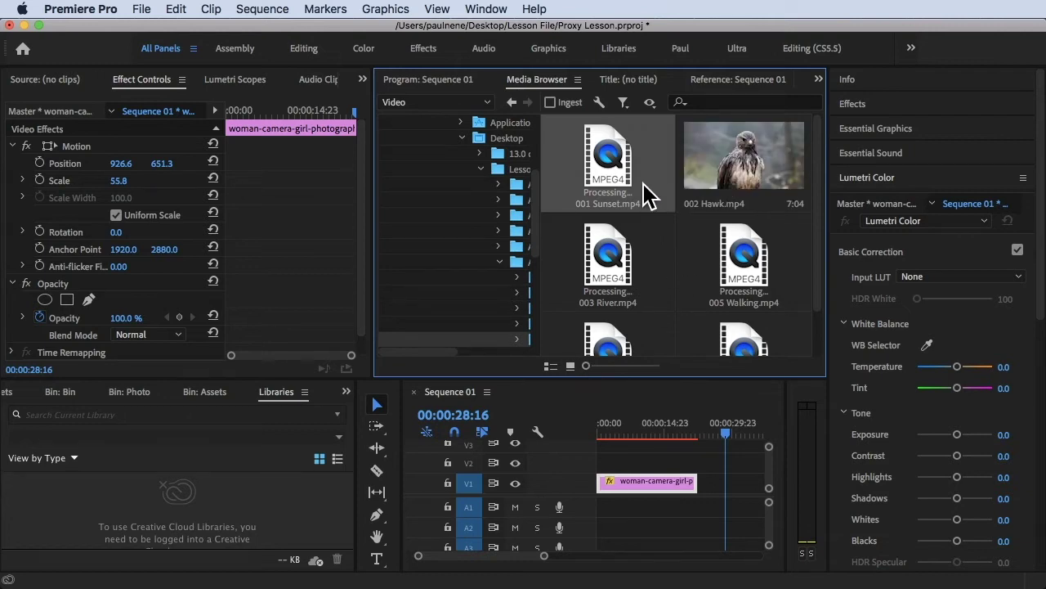
scroll(685, 303, down, 1)
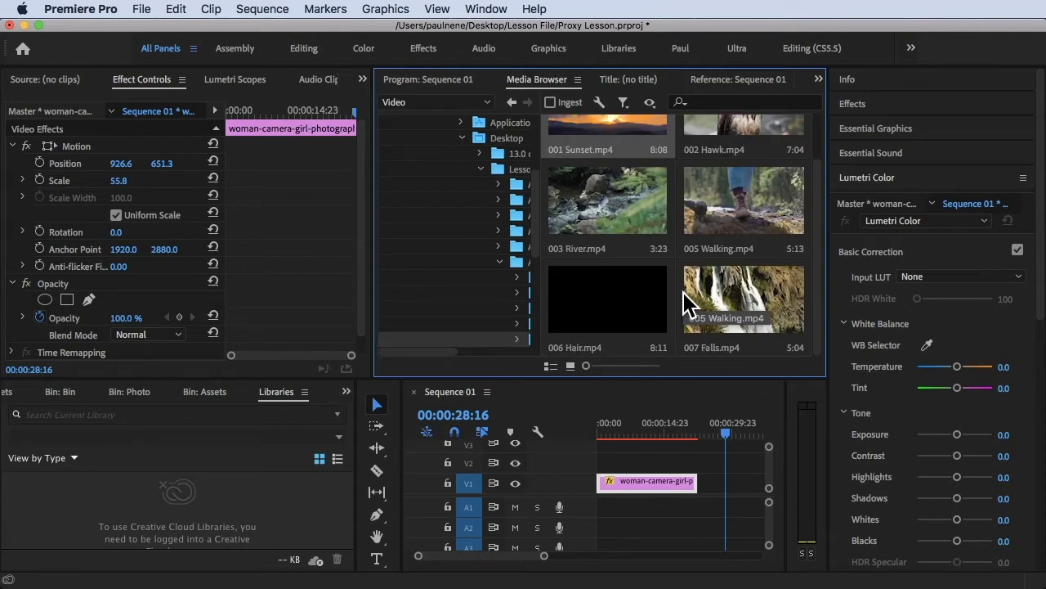
scroll(685, 303, up, 1)
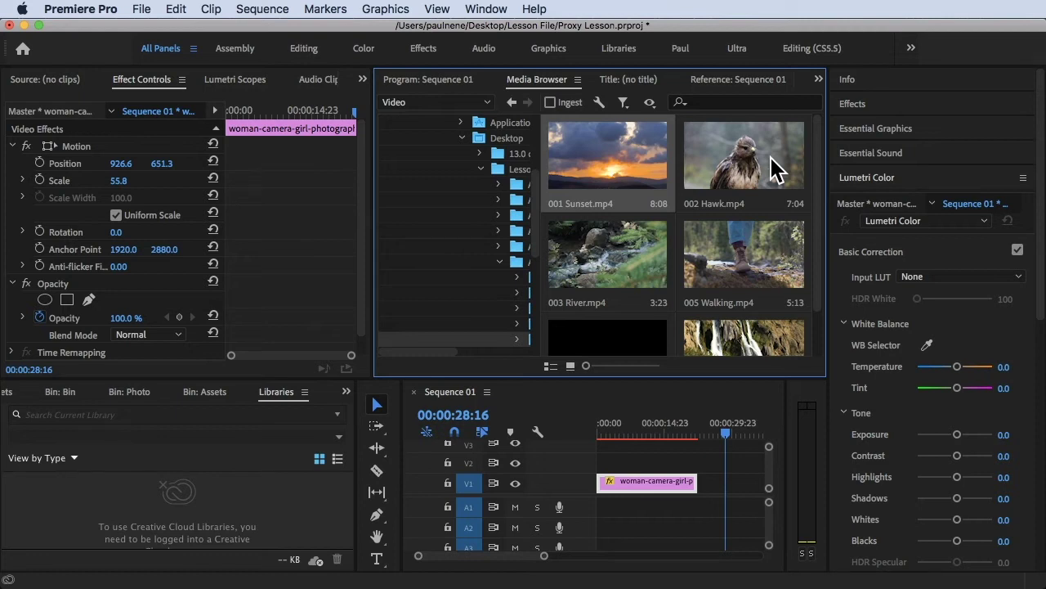
scroll(697, 215, down, 1)
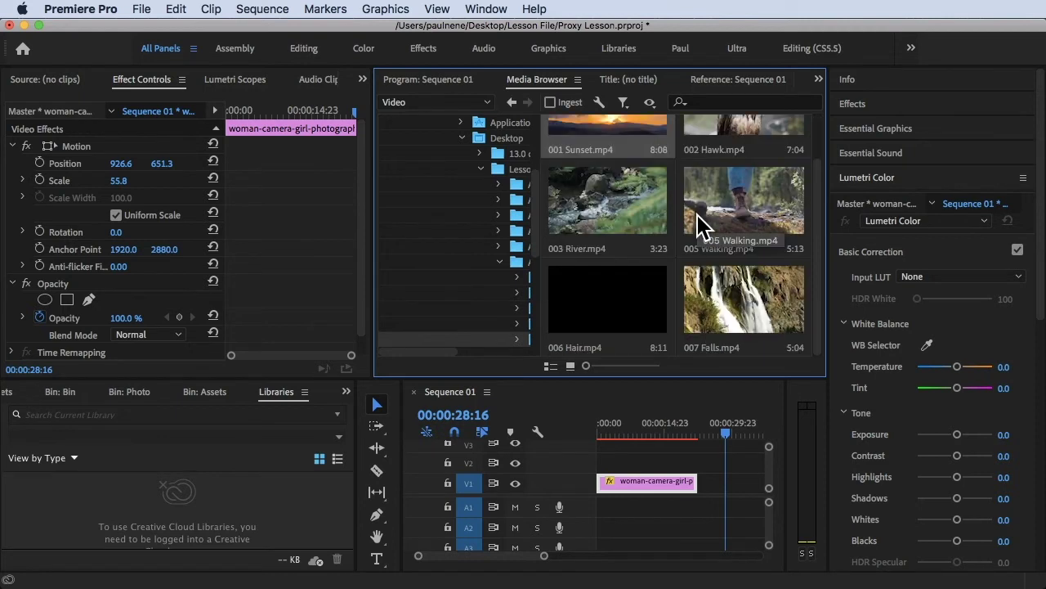
scroll(699, 226, up, 1)
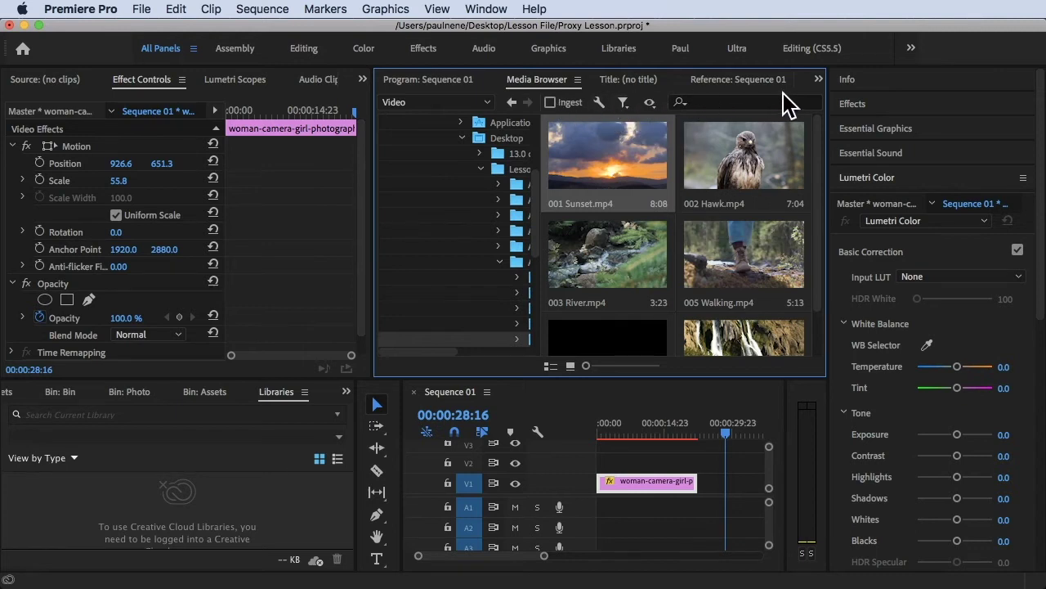
- Search the Media Browser for 'falls' so only 007 Falls.mp4 remains
click(695, 103)
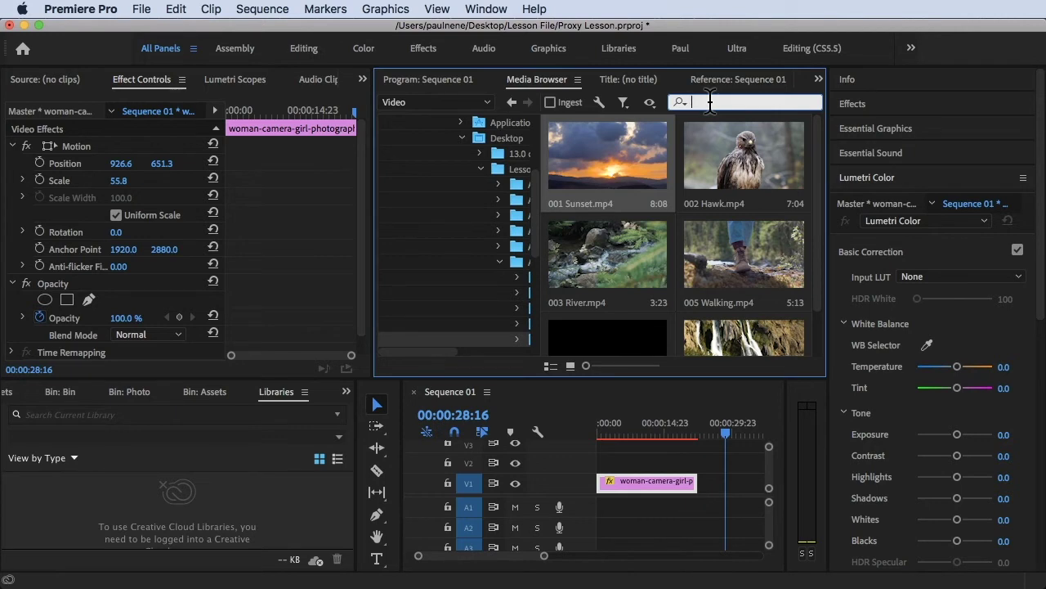
text(falls)
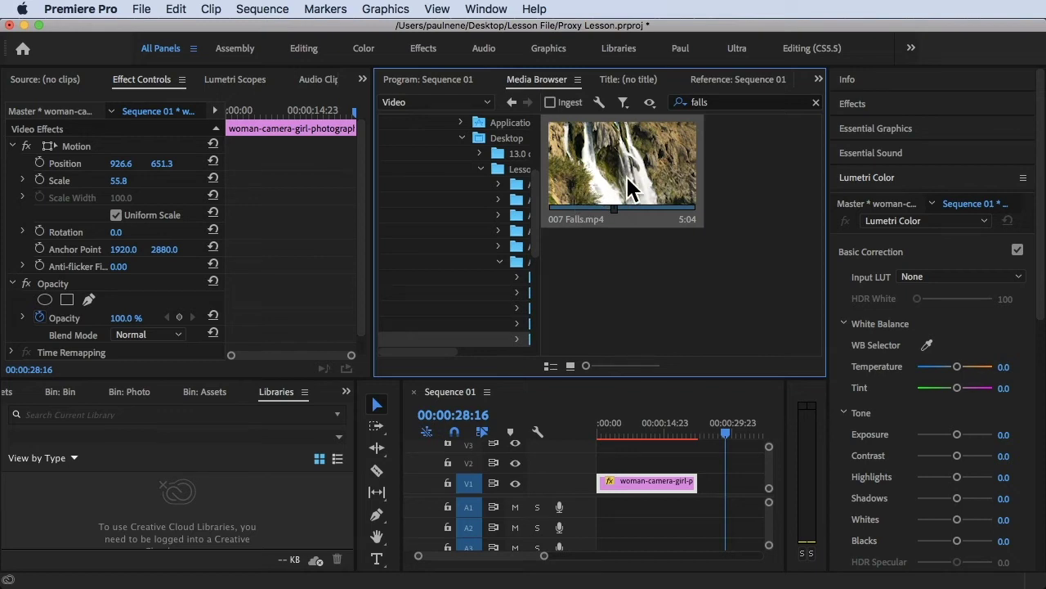
- Load 007 Falls.mp4 in the Source monitor, mark In and Out, and drag the range into Sequence 01
double_click(620, 173)
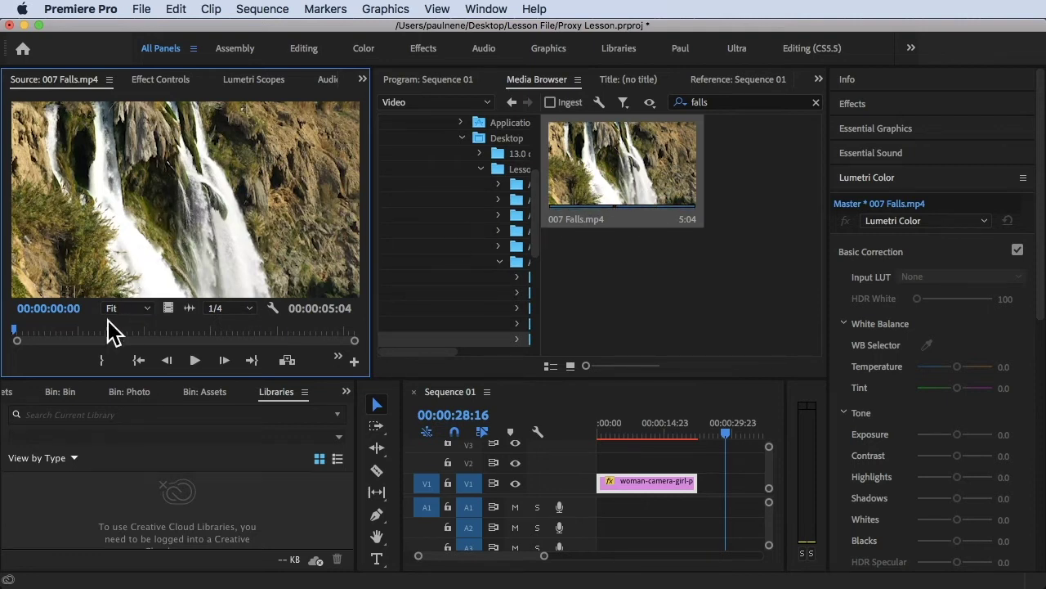
drag(30, 334, 248, 330)
key(i)
key(o)
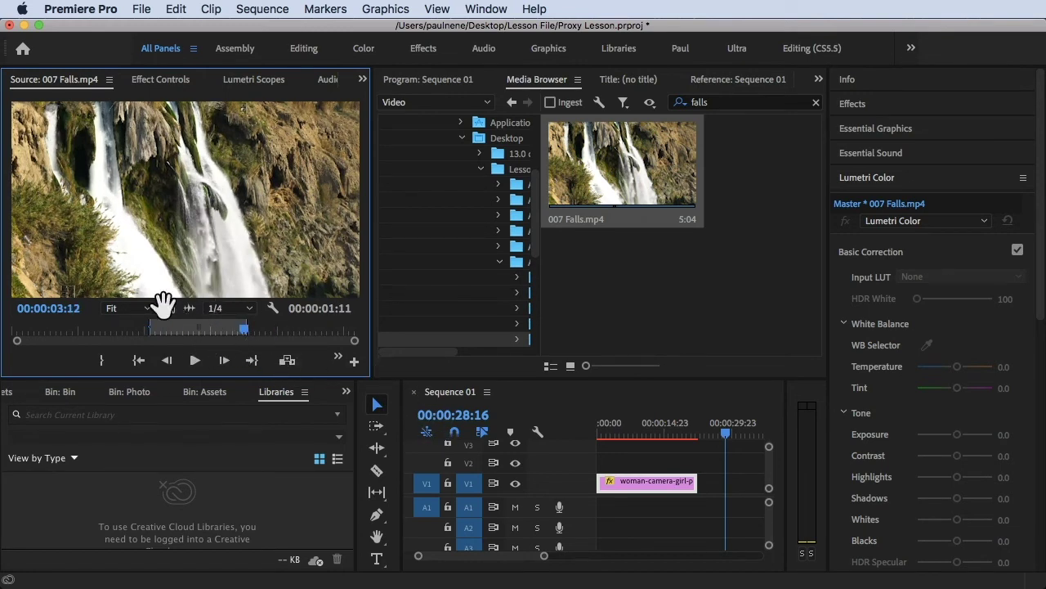
drag(172, 307, 654, 463)
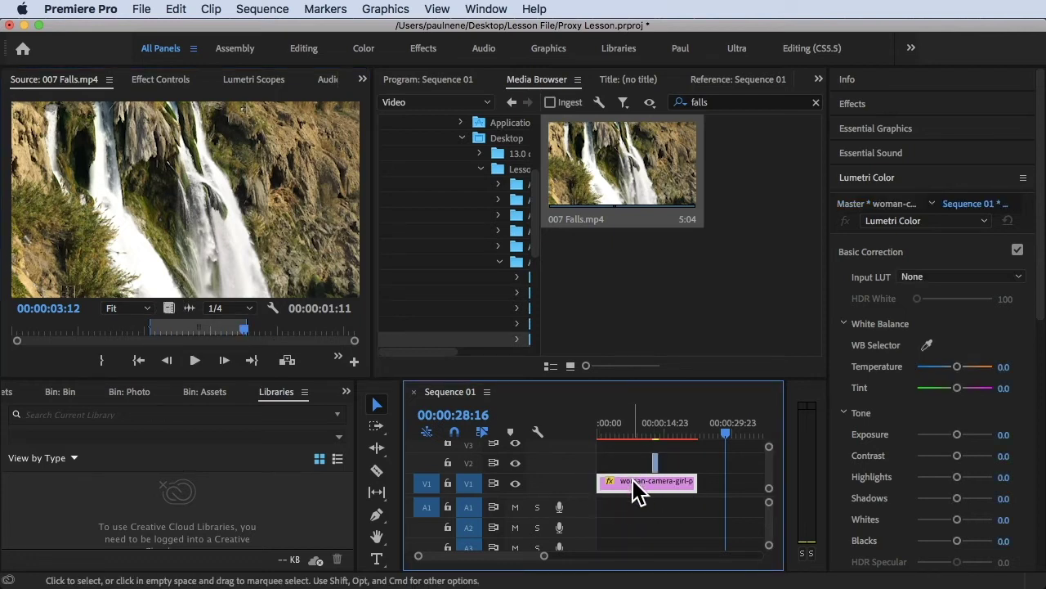
- Delete the woman-camera-girl clip and move the Falls clip from V2 to V1 at the sequence start
key(Delete)
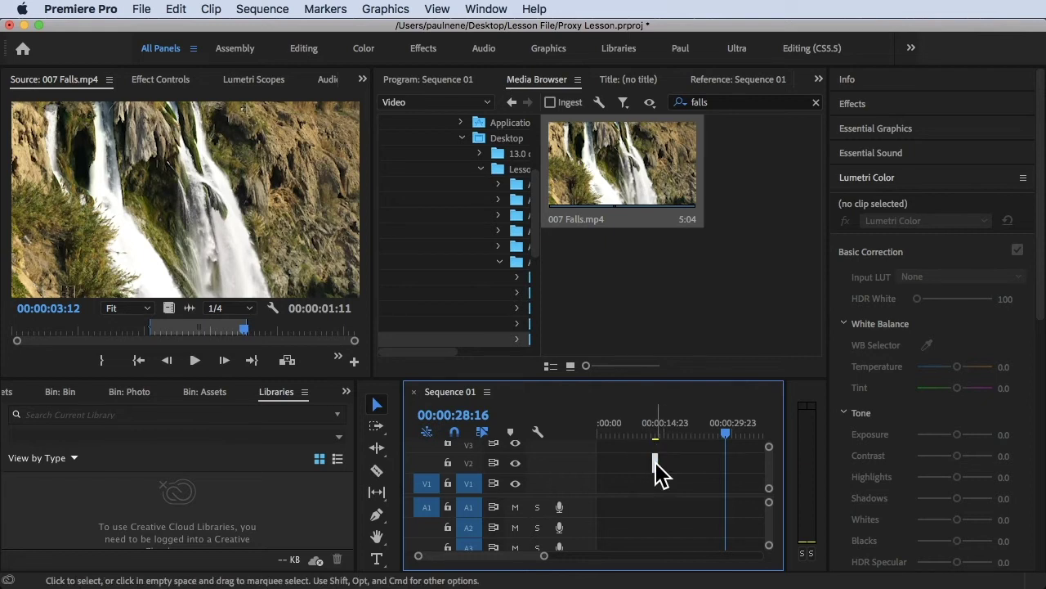
click(656, 465)
scroll(661, 474, up, 3)
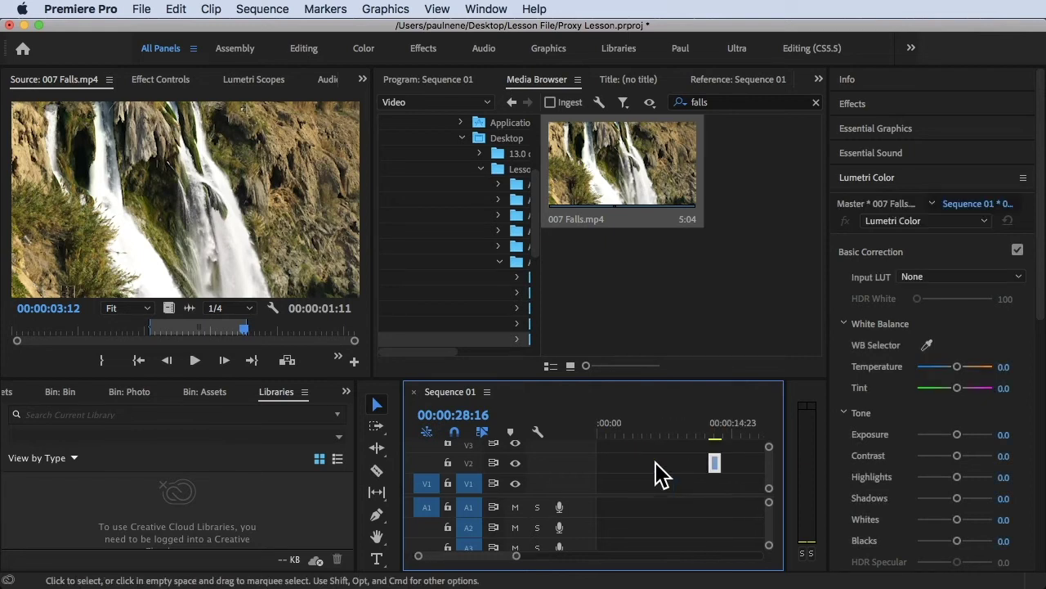
drag(715, 464, 607, 486)
- Park the playhead near the sequence start, show the Proxy Lesson project panel, then return to the Media Browser
click(605, 429)
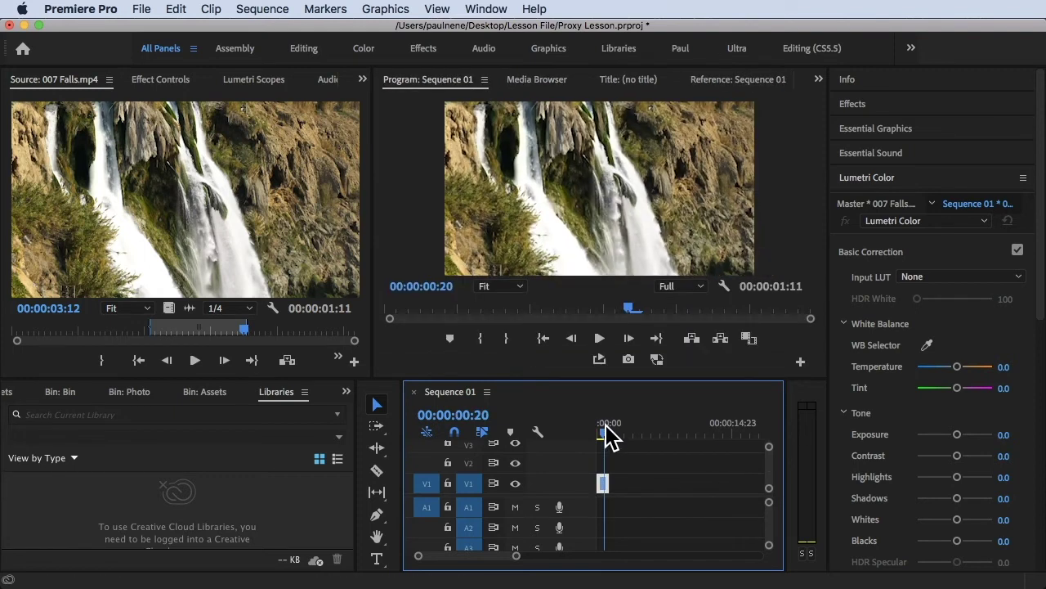
key(shift+1)
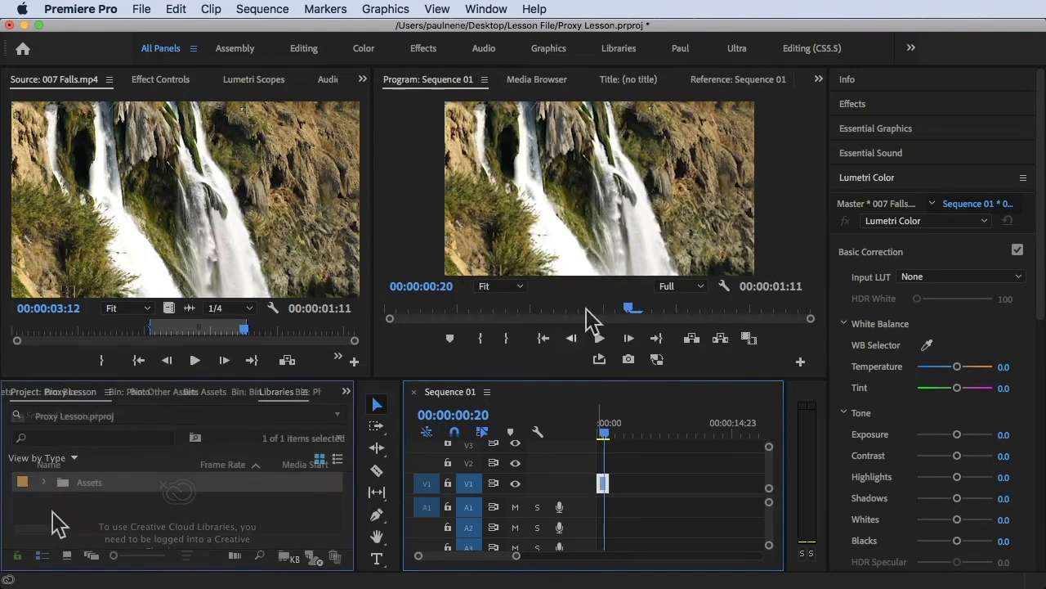
drag(608, 427, 608, 425)
click(536, 80)
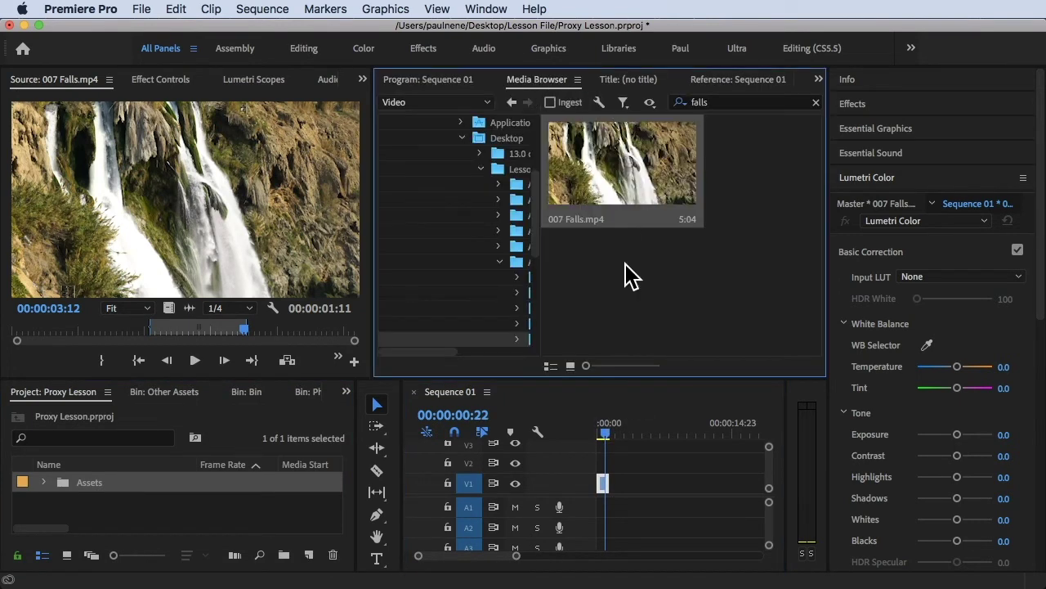
- Clear the 'falls' search to show all clips and list the Directory Viewers options
click(726, 104)
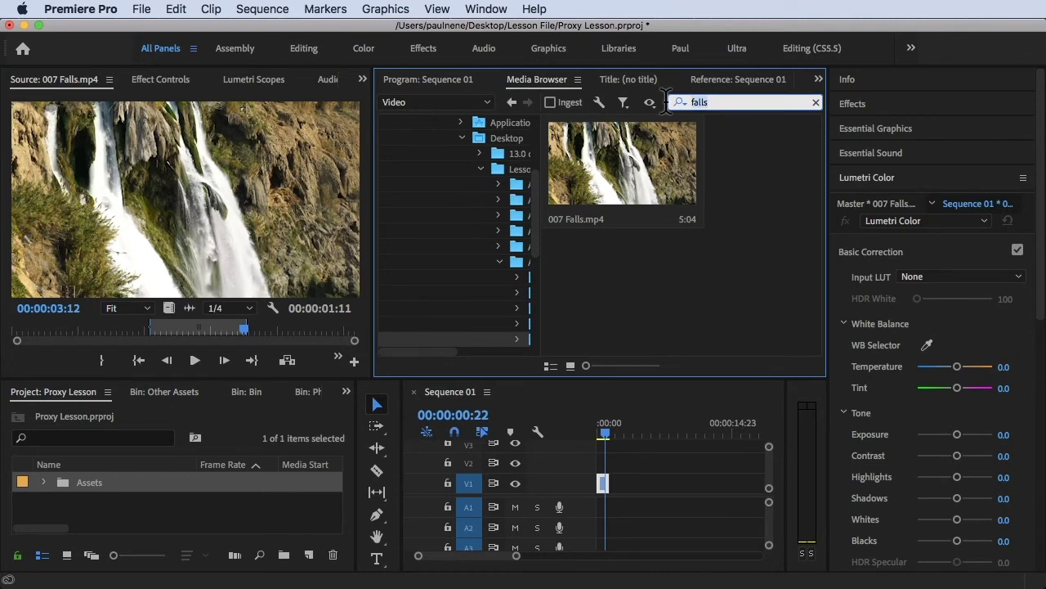
key(BackSpace)
key(BackSpace)
key(BackSpace)
key(BackSpace)
key(BackSpace)
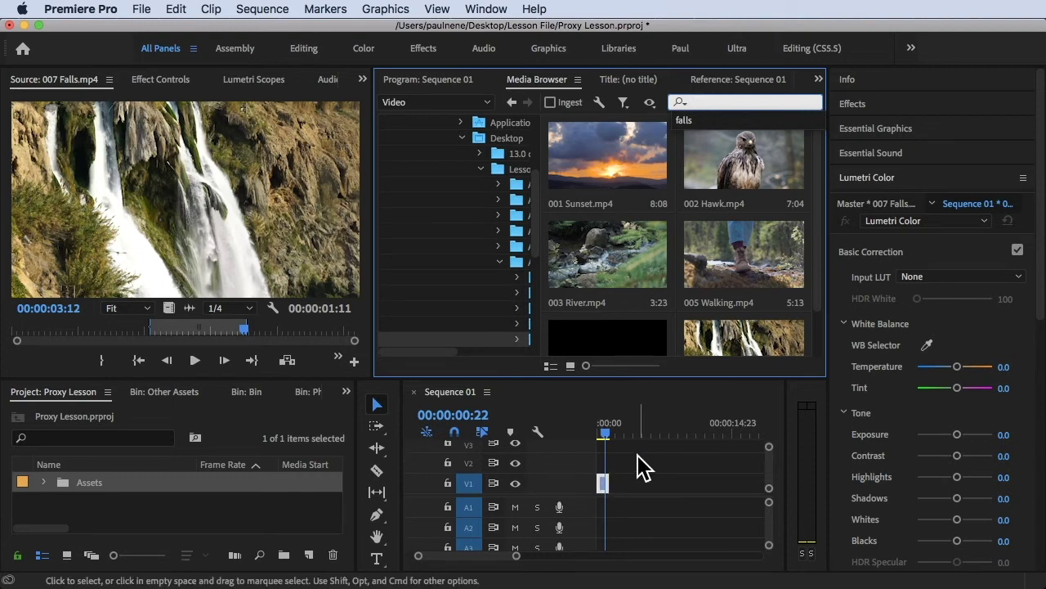
click(648, 103)
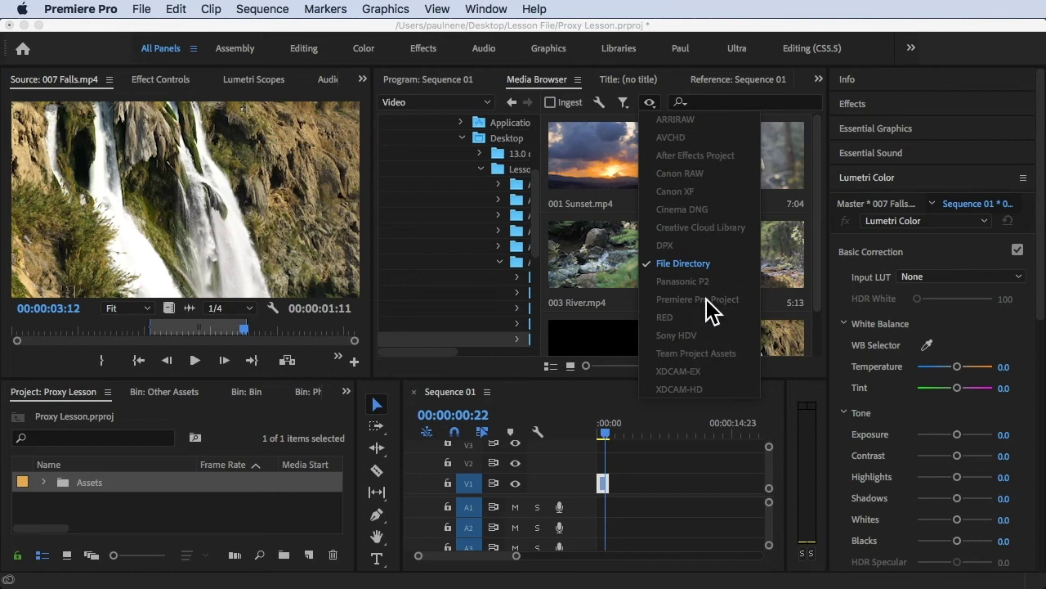
- Set File Types Displayed to GIF File, PNG File and MPEG Movie so the mp4 clips show
click(633, 167)
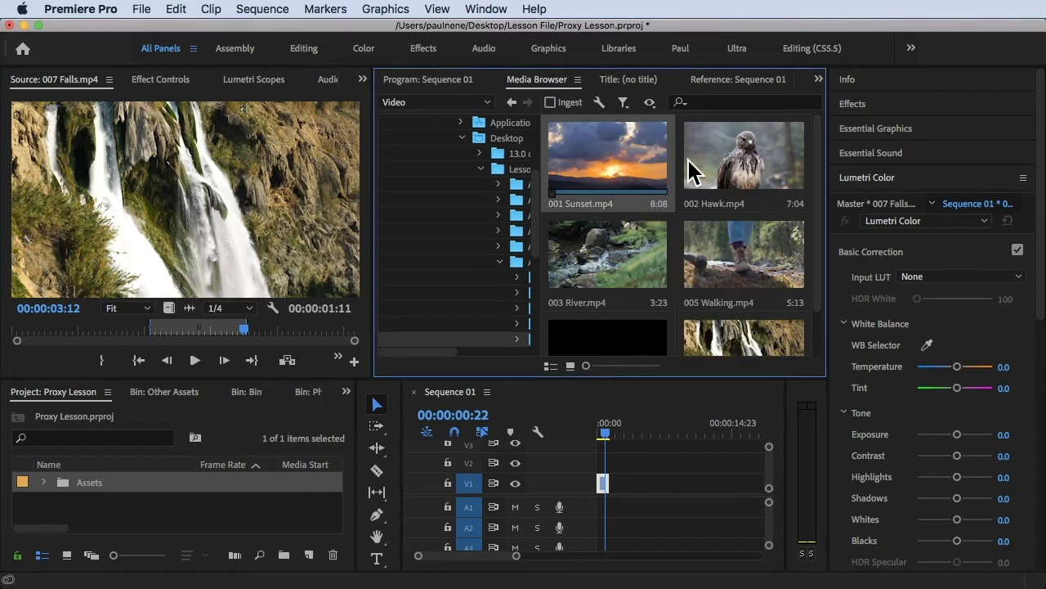
click(623, 103)
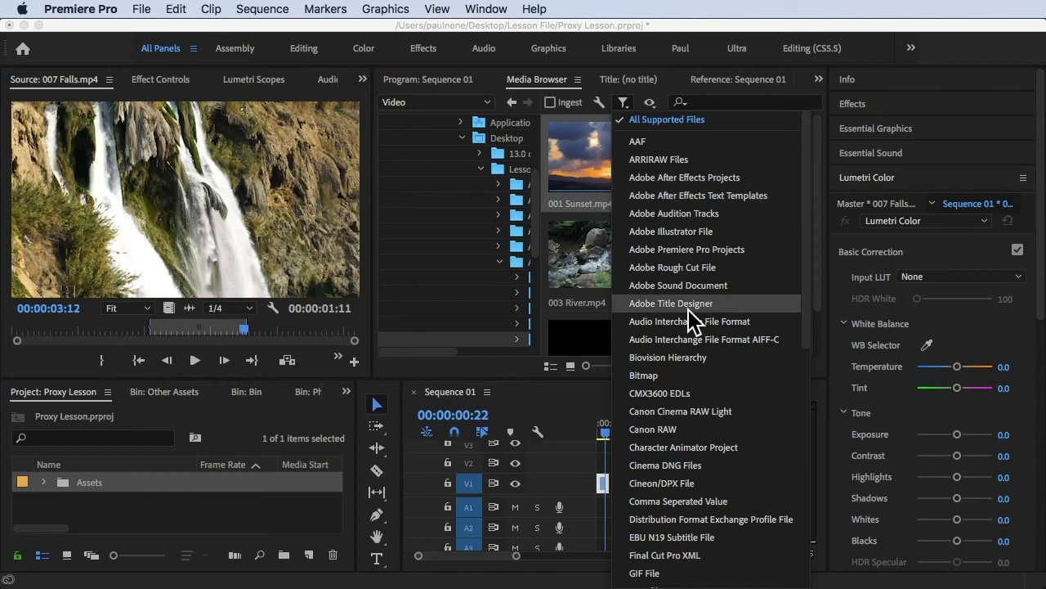
scroll(691, 320, down, 8)
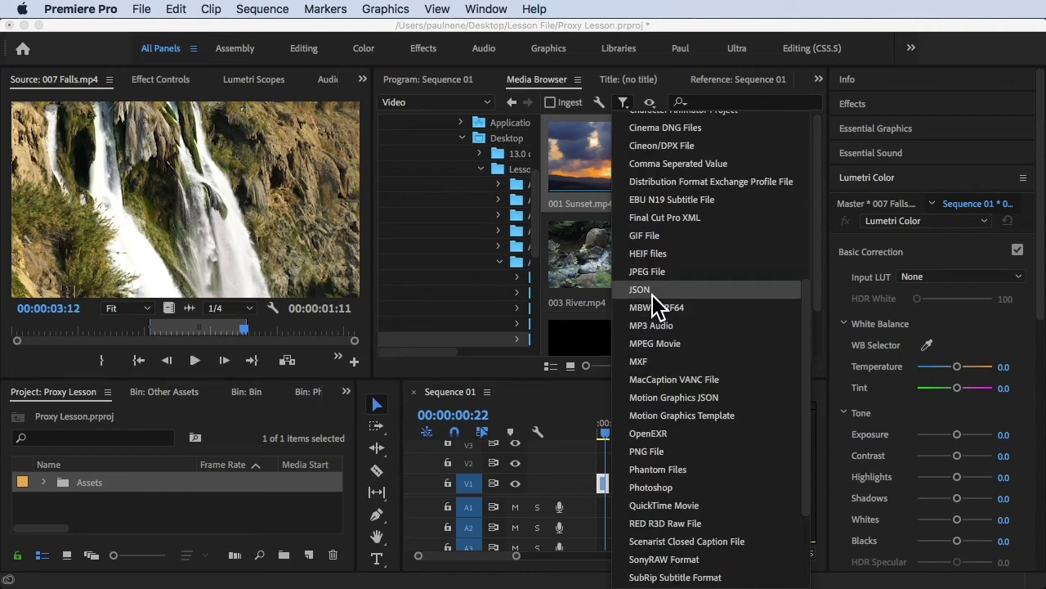
click(659, 241)
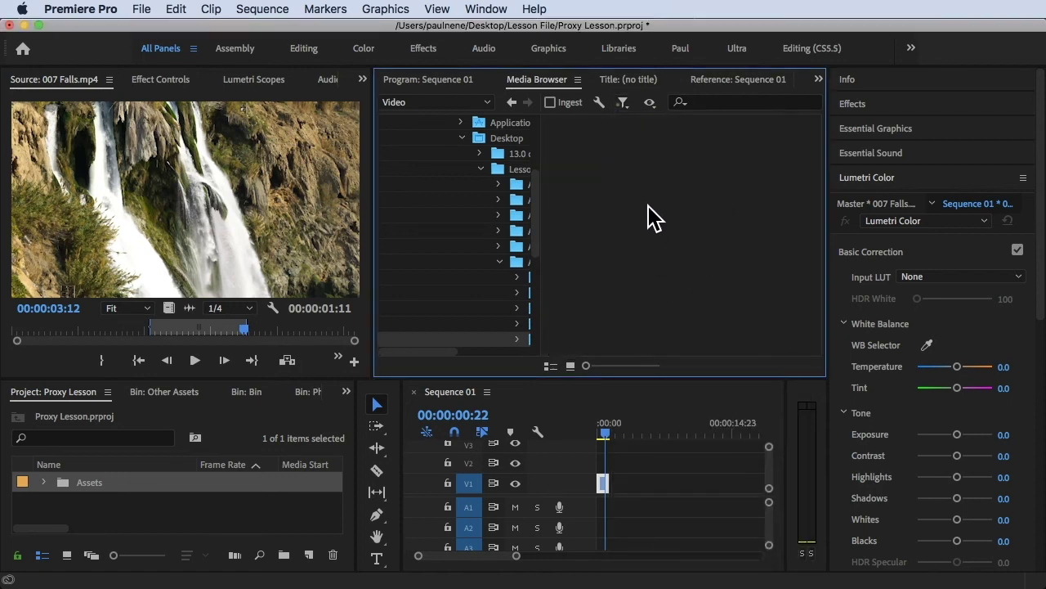
click(623, 102)
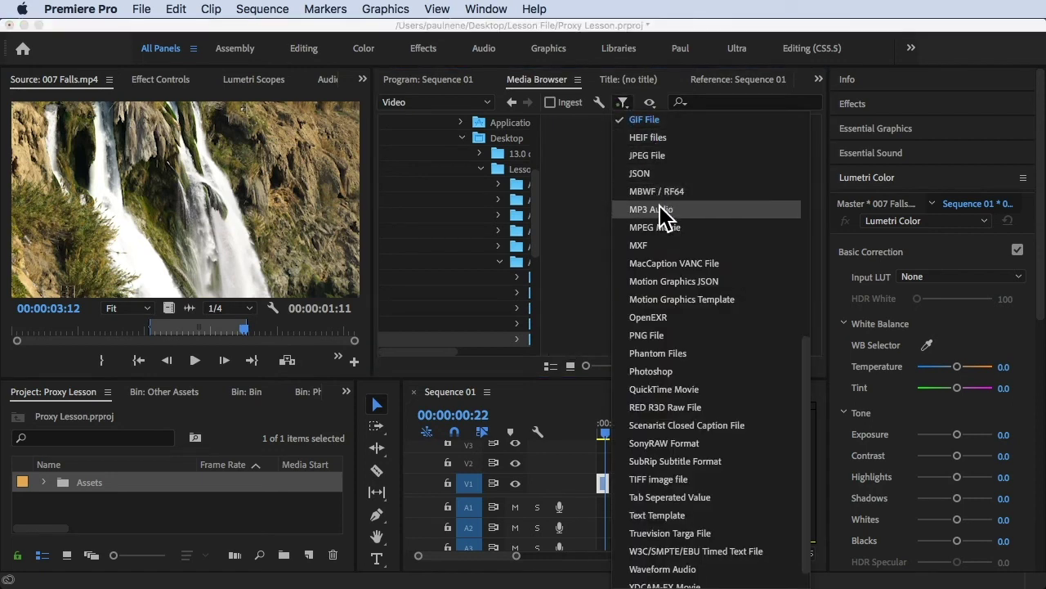
scroll(673, 367, down, 2)
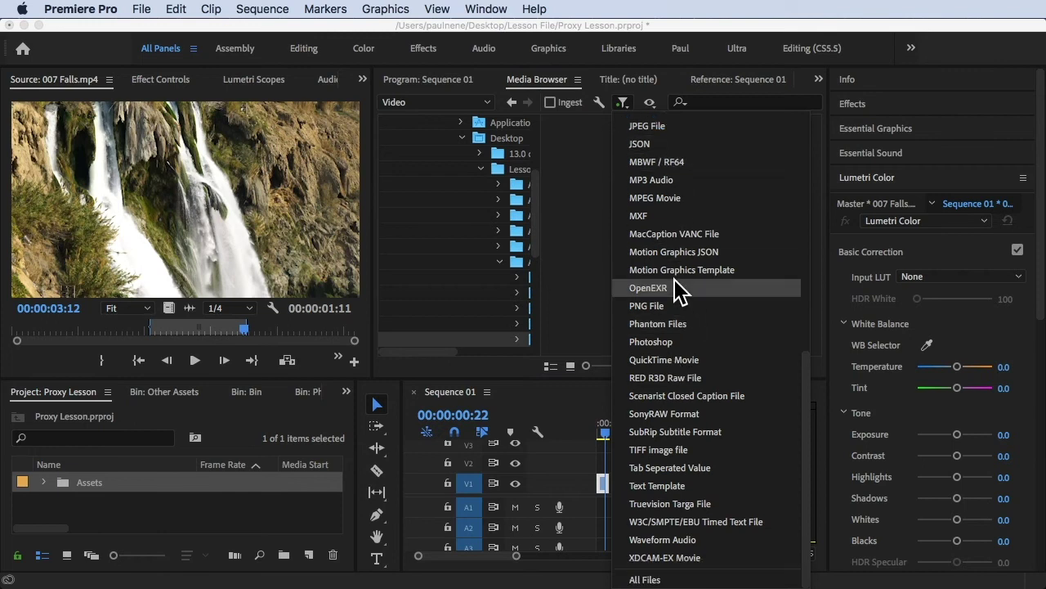
click(676, 307)
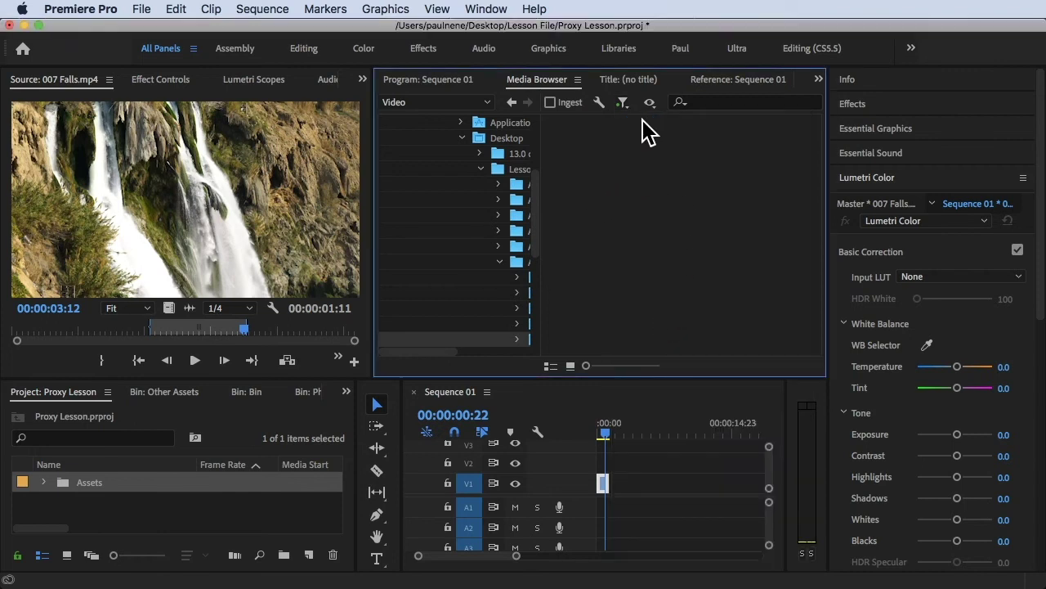
click(623, 103)
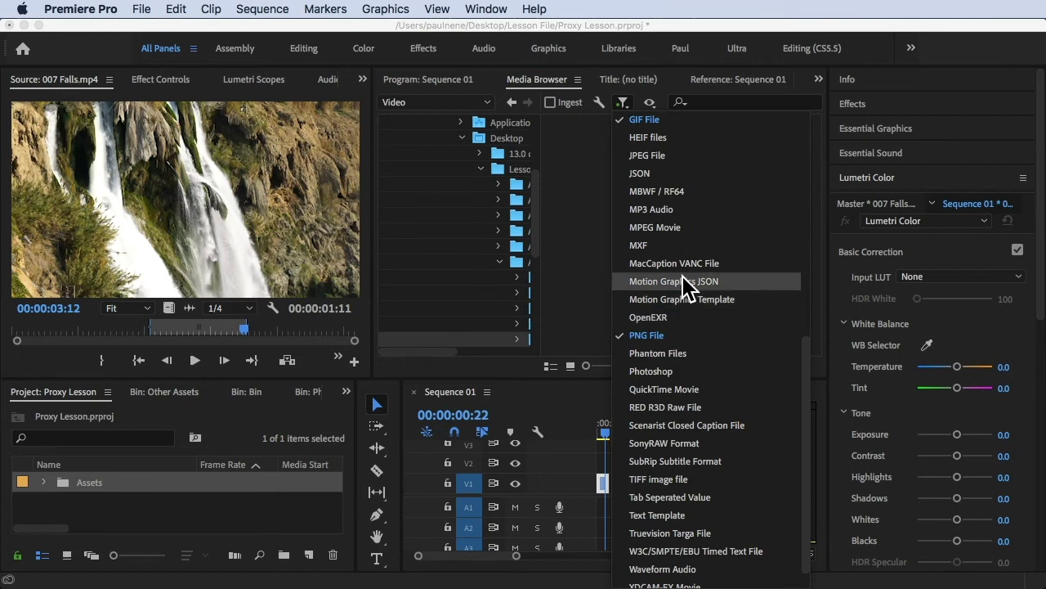
scroll(693, 355, down, 2)
scroll(691, 357, up, 10)
scroll(693, 356, up, 2)
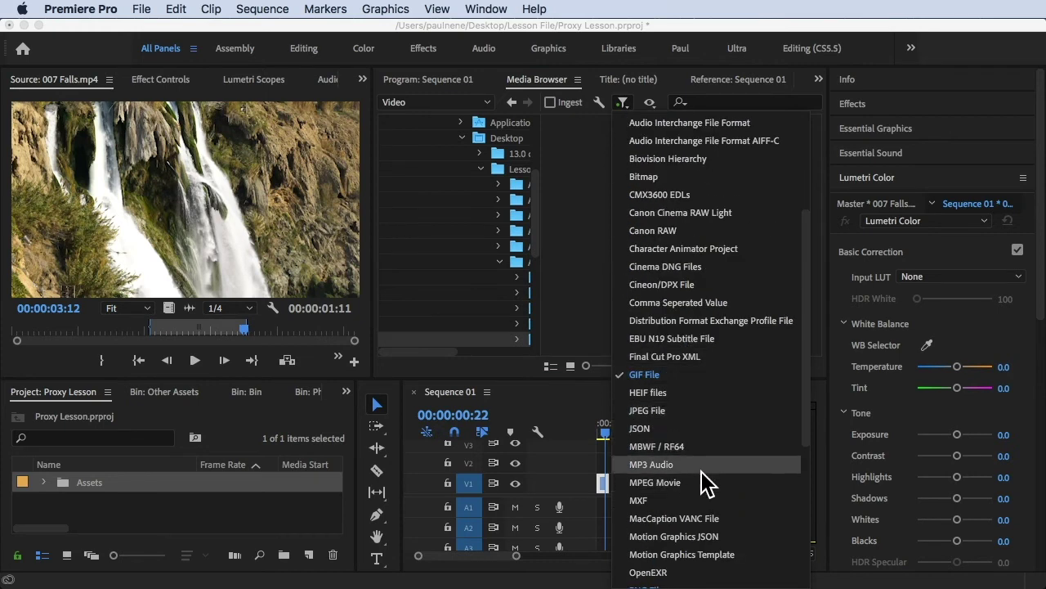
click(705, 483)
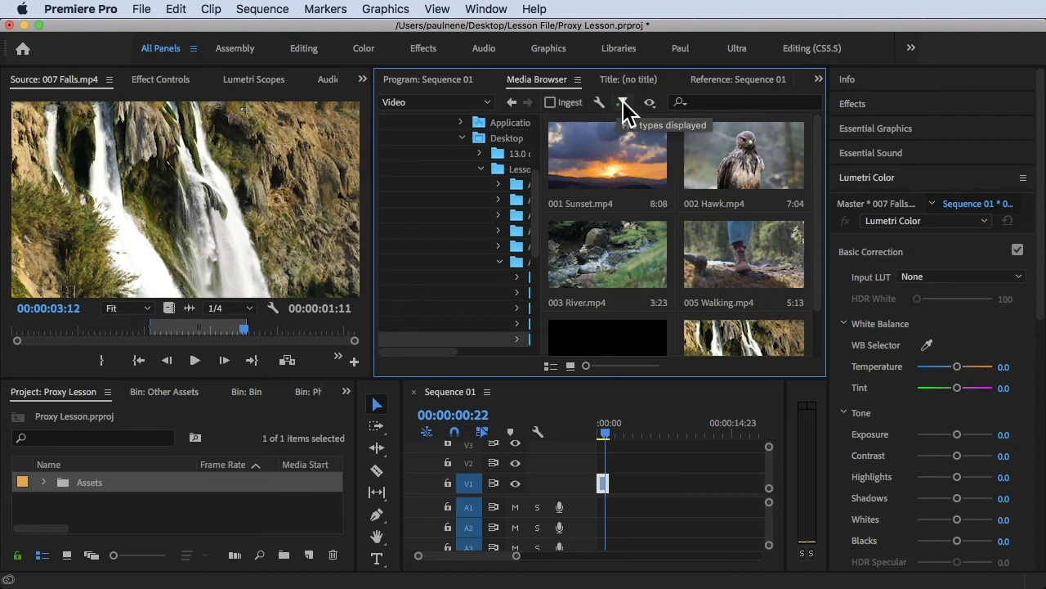
click(598, 104)
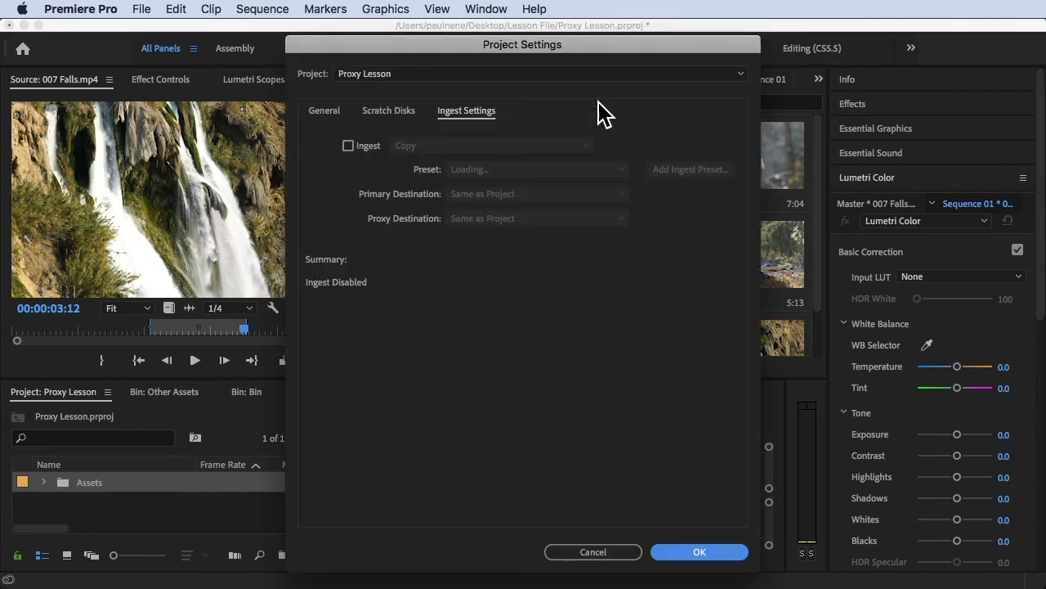
click(327, 114)
click(383, 113)
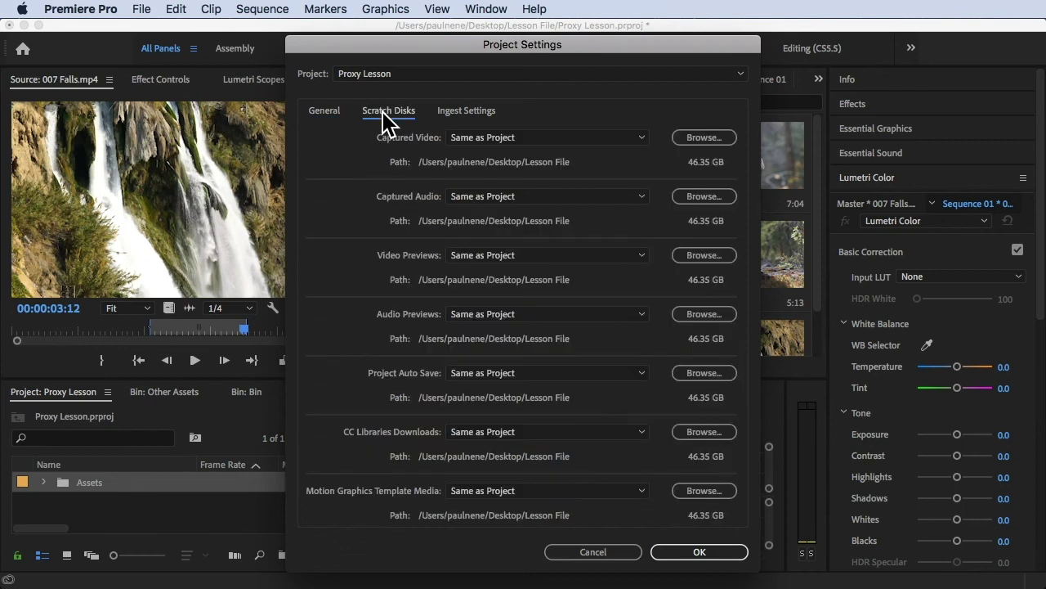
click(459, 112)
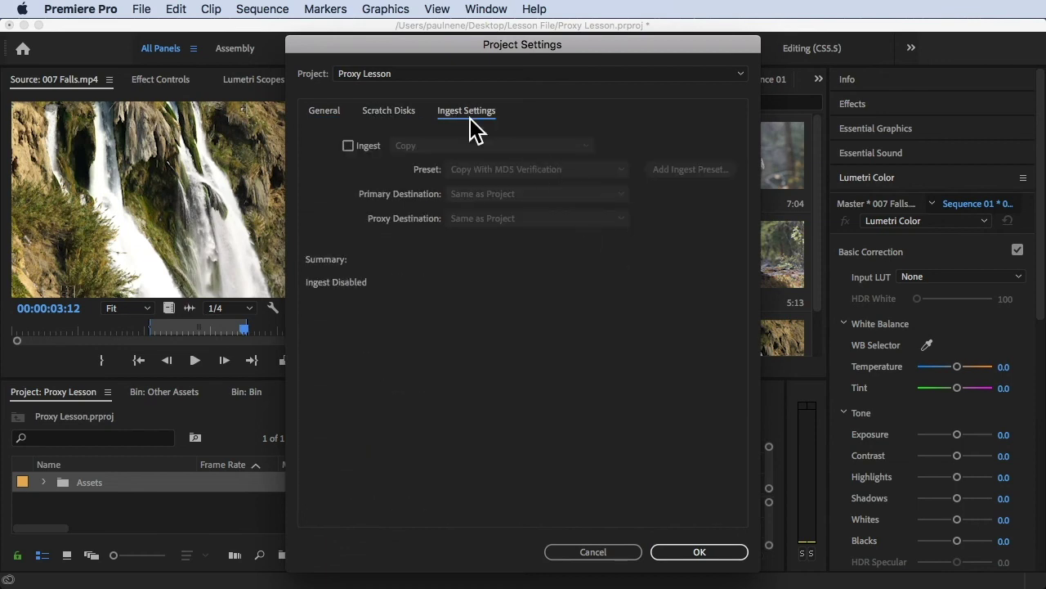
click(401, 76)
click(372, 74)
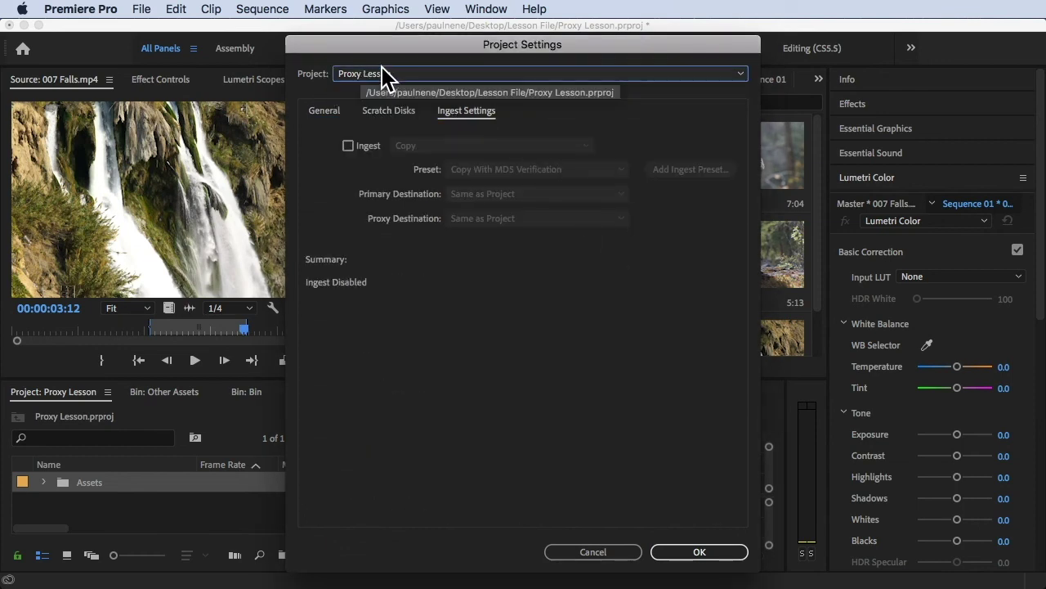
click(693, 554)
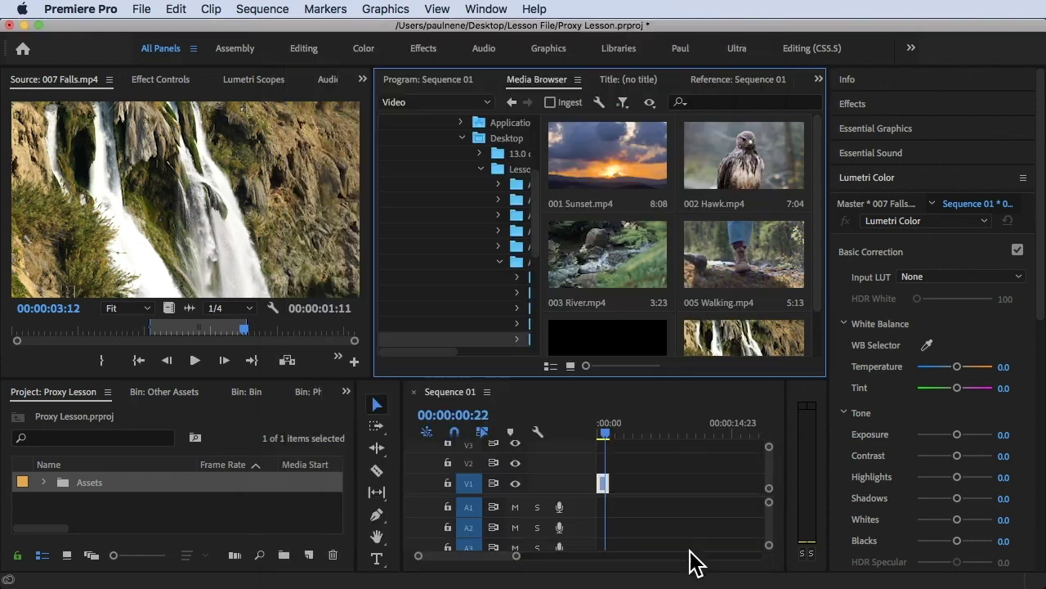
- Open First Project.prproj in the Media Browser and wait while it connects to Dynamic Link
click(466, 294)
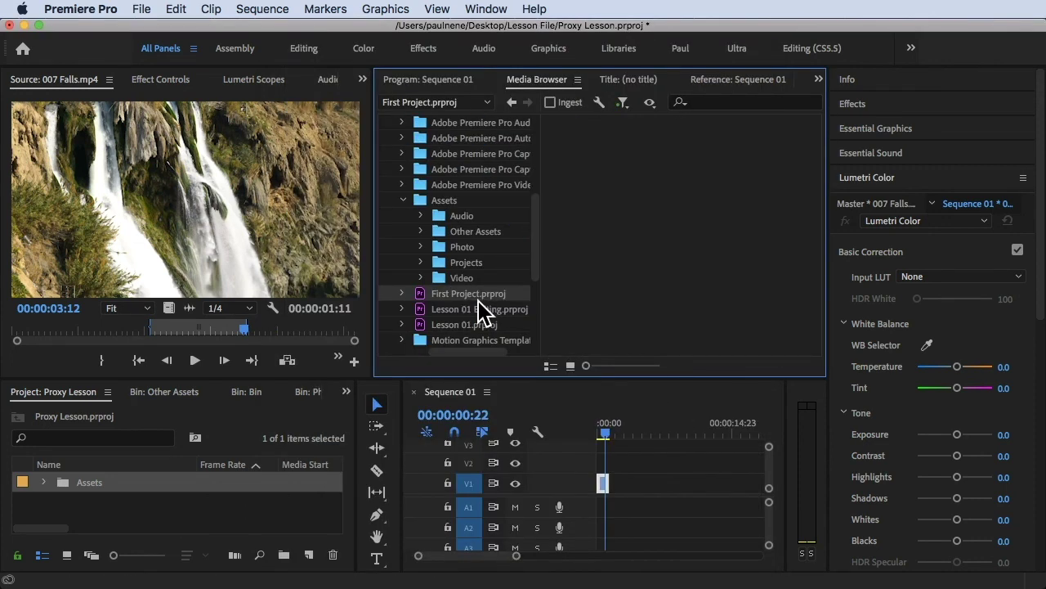
scroll(479, 316, down, 2)
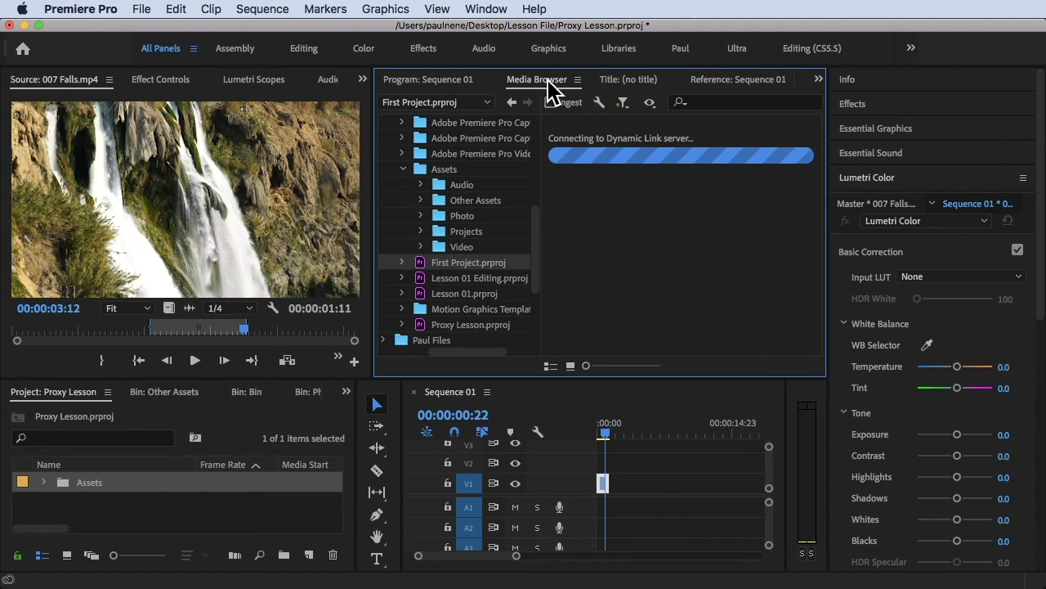
scroll(479, 318, down, 5)
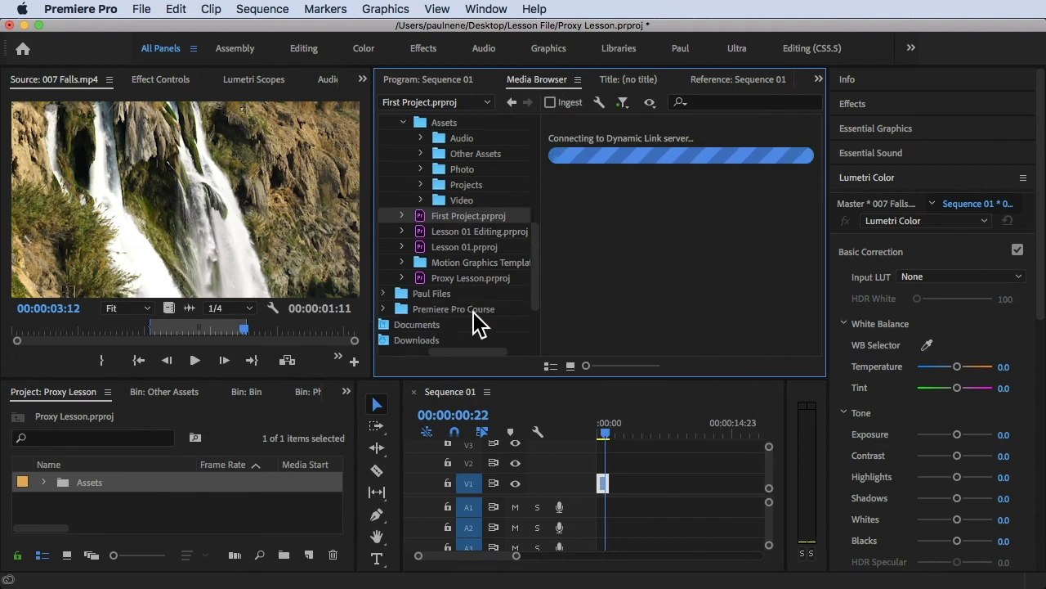